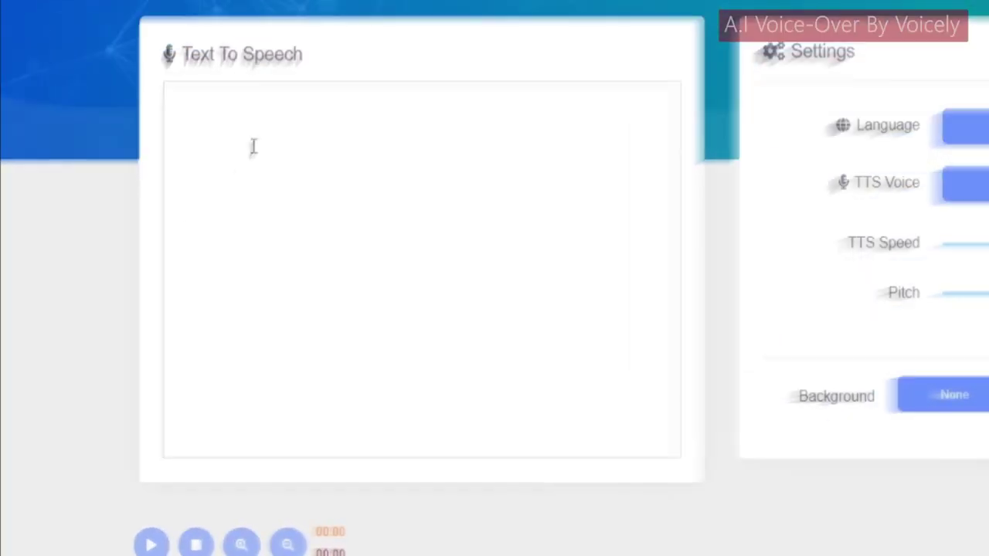
Step: Paste both paragraphs of the pest-control script into the Text To Speech box
left_click(167, 245)
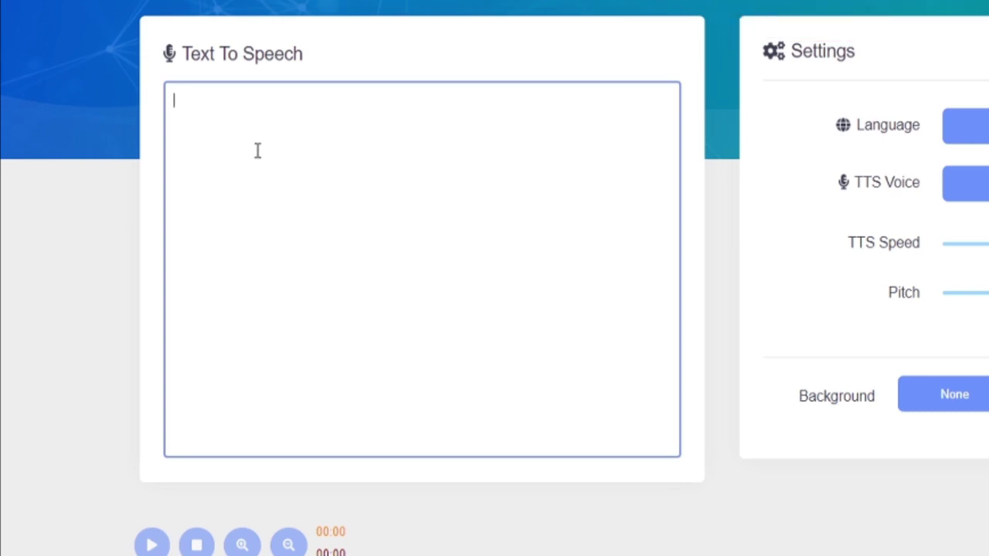
type("Are you looking for a local, reliable, and affordable pest control? Do you need to get rid of cockroaches, spiders, bugs, mice, rodents, or other pests? Do you want to hire a pest control service with years of experience, and many great customer reviews? If so, well, you've come to the right place.")
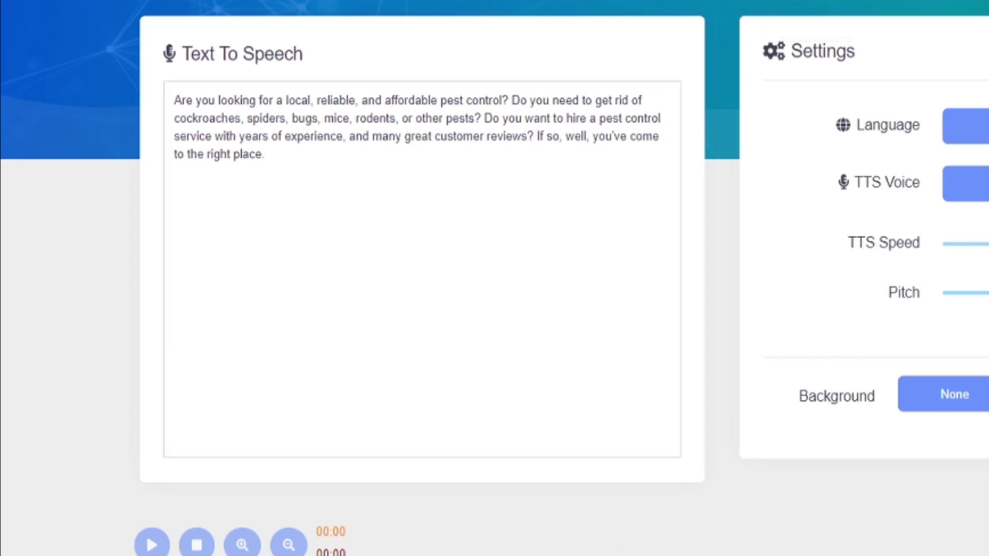
left_click(299, 201)
type("We are fully licensed and insured, and have eradicated all types of pests for hundreds of local clients, both residential, and commercial. We use only US EPA safe treatments, and all of our treatments are guaranteed to work. Don't put up with annoying pests in your home or business for one more day. Contact one of our friendly staff now to get a free, no obligation quote on your pest control service.")
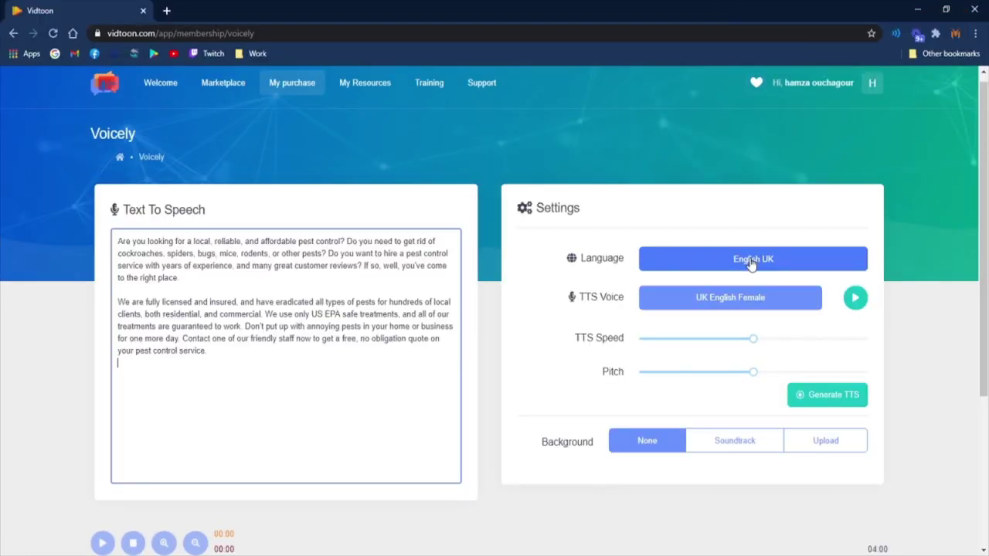
left_click(751, 261)
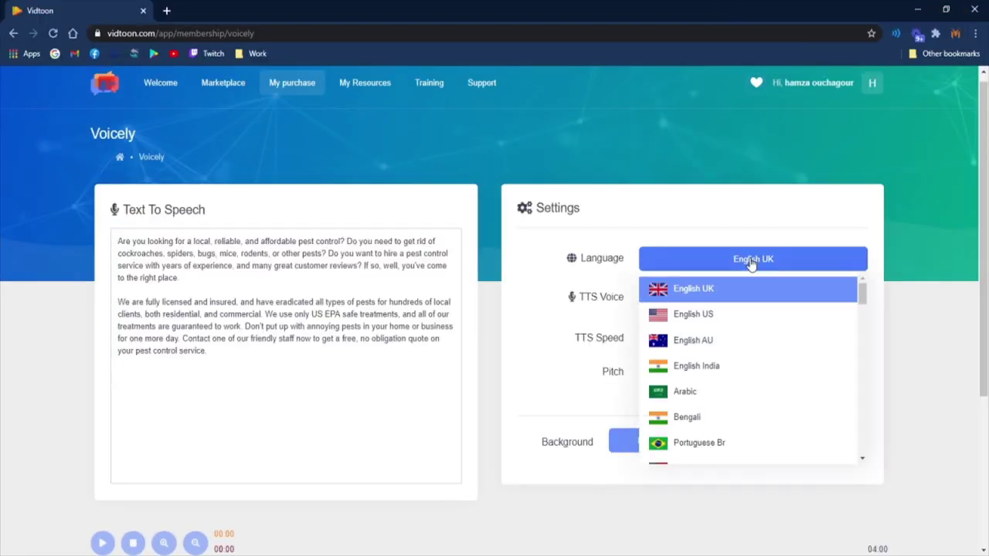
Step: Set the language to English US and preview the Julian (male) voice
left_click(762, 318)
left_click(724, 305)
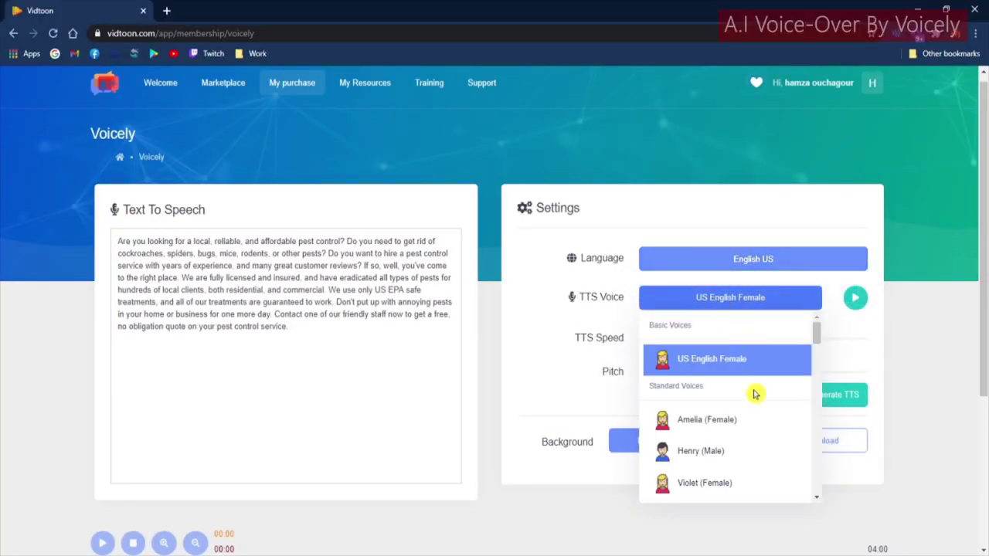
scroll(726, 431, "down", 3)
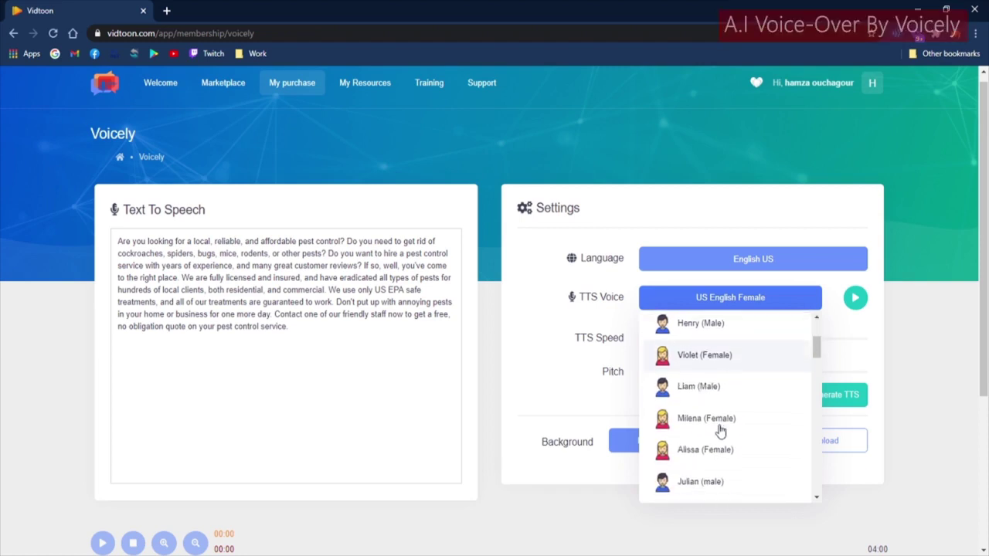
scroll(722, 430, "down", 2)
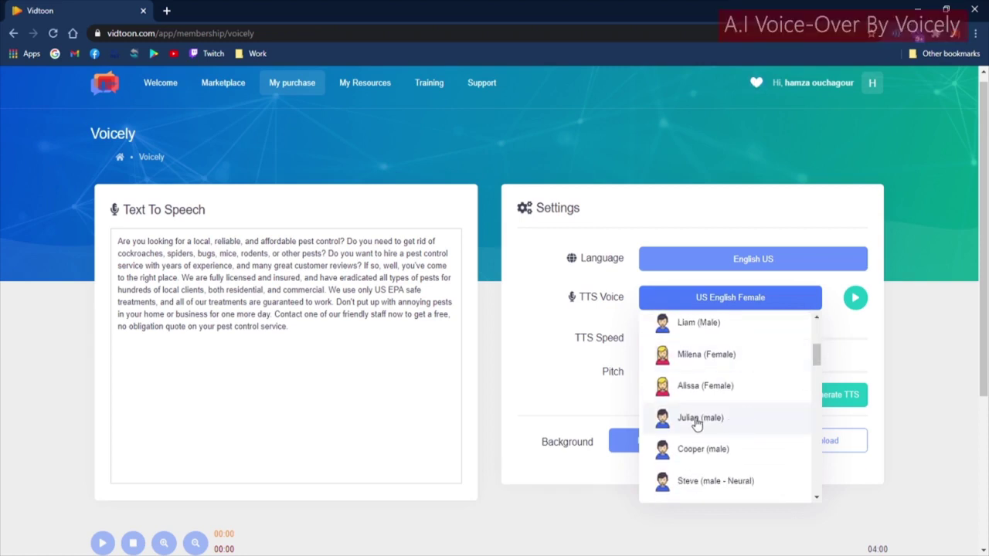
left_click(699, 421)
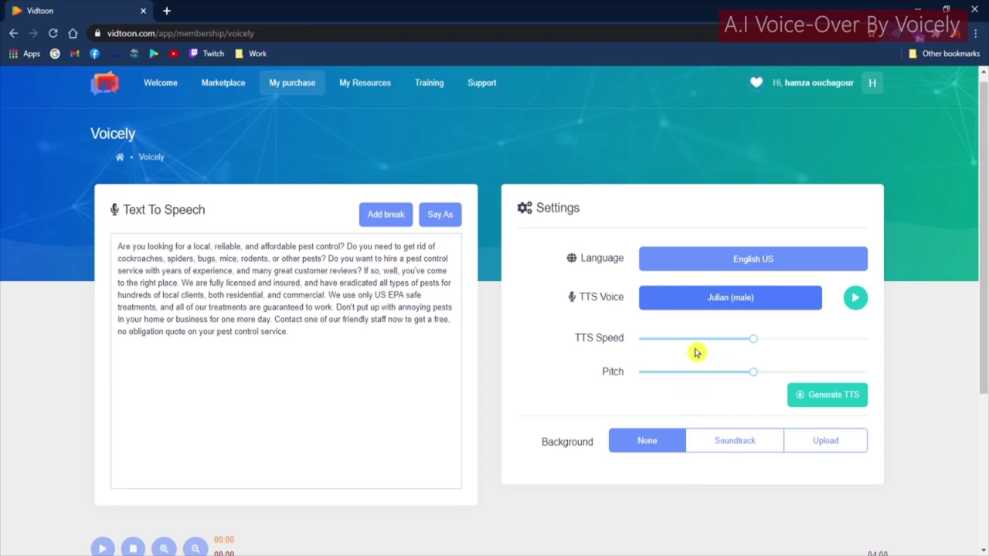
left_click(856, 300)
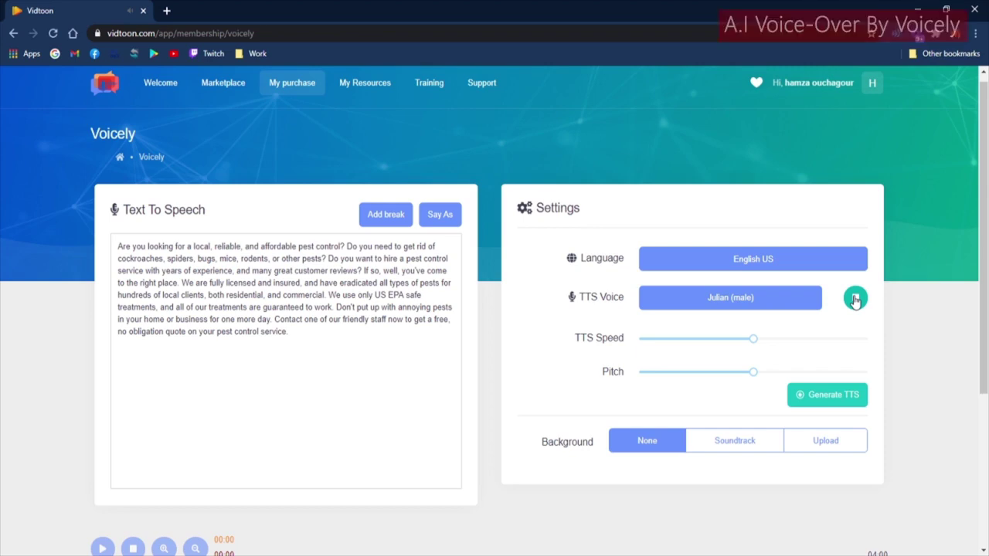
Step: Switch the voice to Felix (male - Neural) and play, then stop, its sample
left_click(746, 302)
scroll(700, 409, "down", 1)
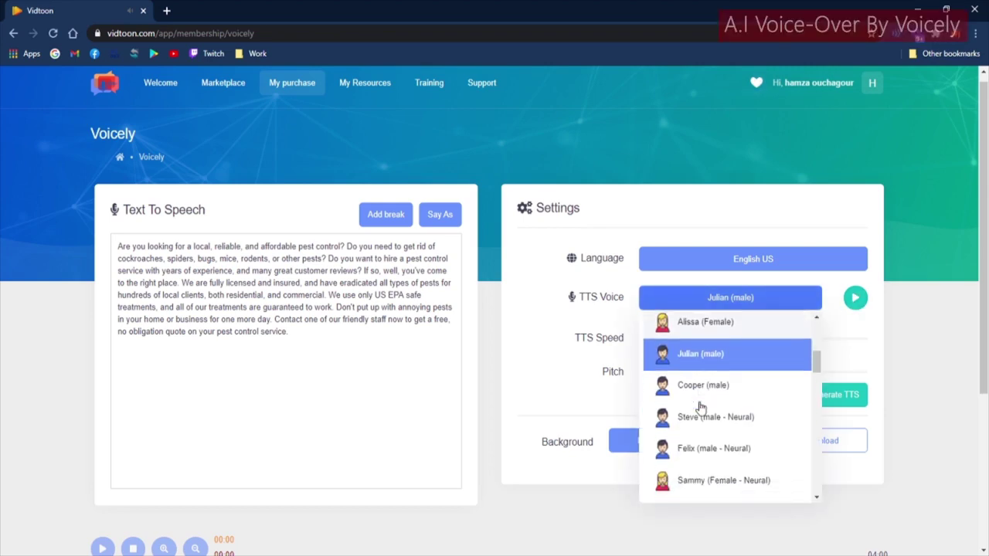
scroll(700, 407, "down", 1)
left_click(706, 388)
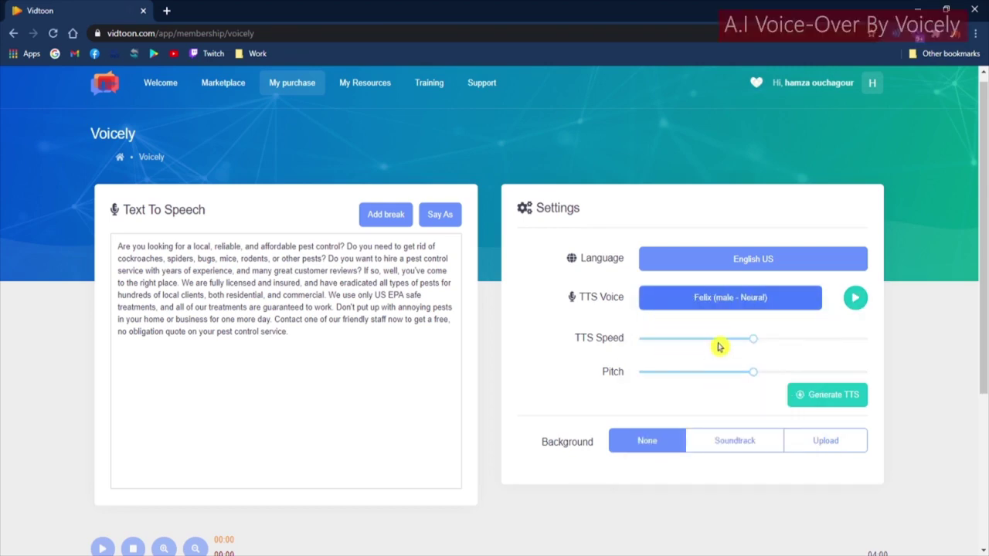
left_click(855, 299)
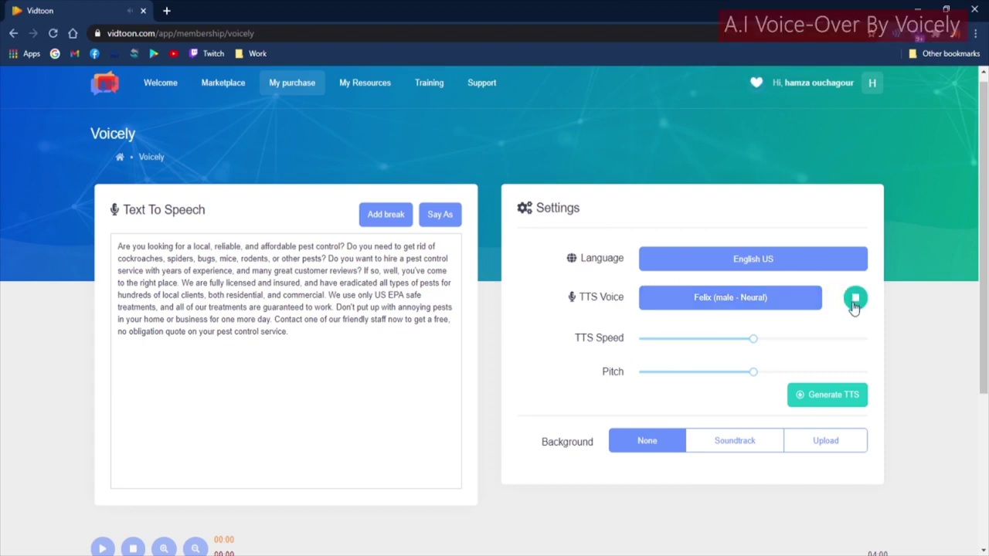
left_click(855, 299)
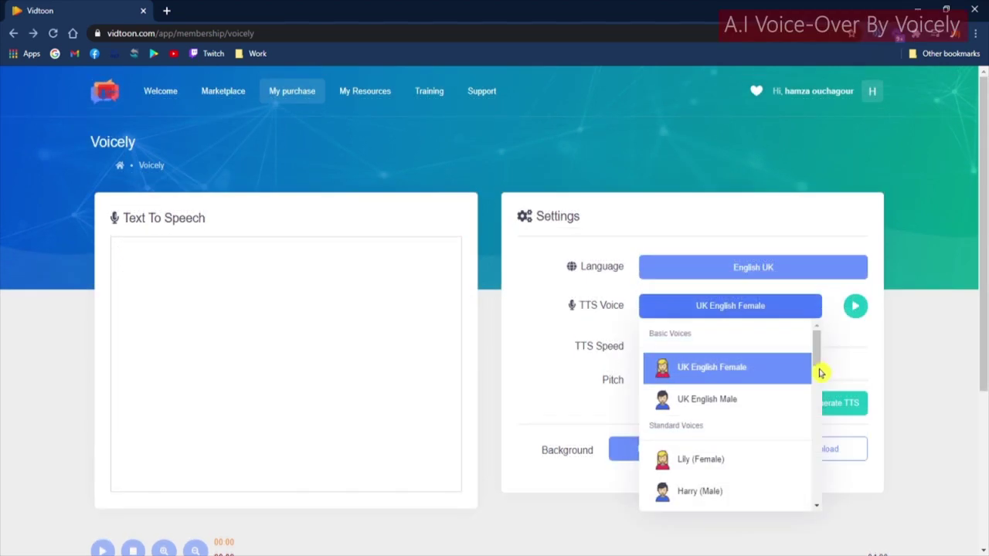
Step: Browse the available TTS voices and languages, ending on the English US voice list
left_click_drag(822, 314, 832, 487)
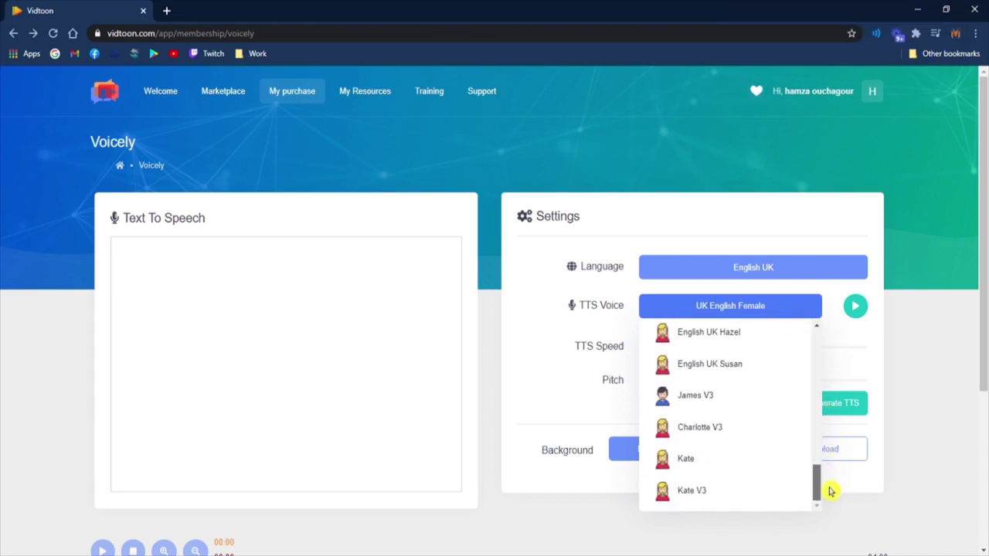
left_click(830, 271)
left_click(832, 274)
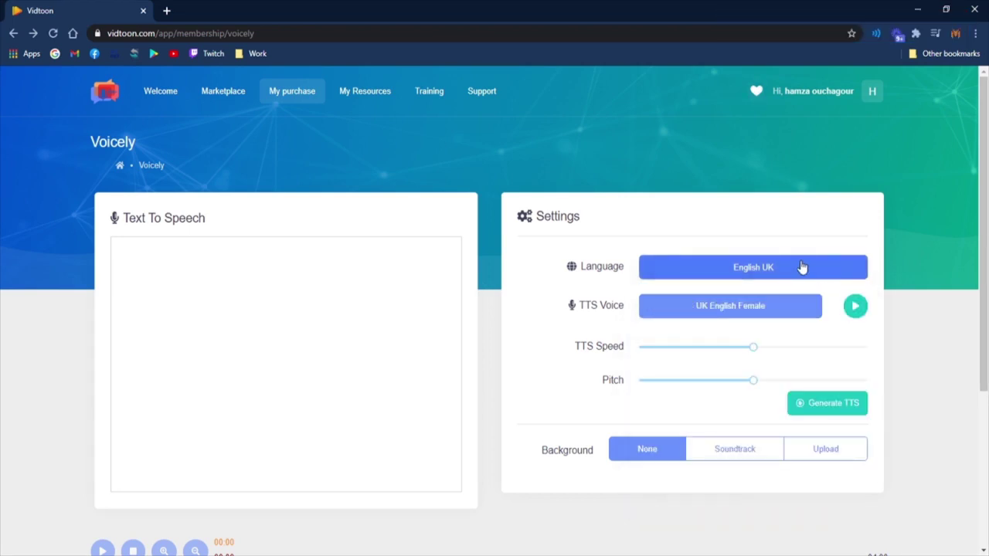
left_click(825, 280)
left_click_drag(864, 302, 876, 457)
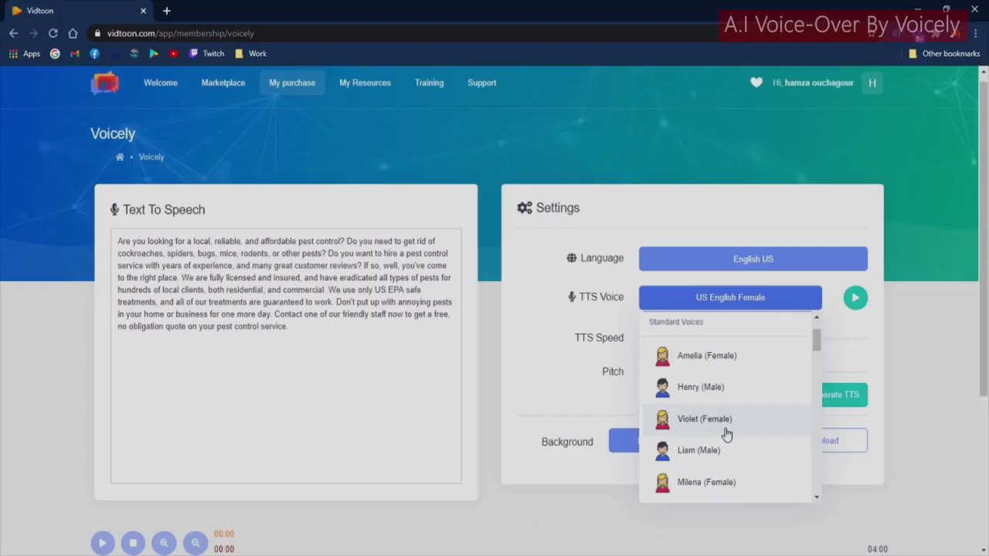
scroll(729, 433, "down", 1)
scroll(723, 429, "down", 1)
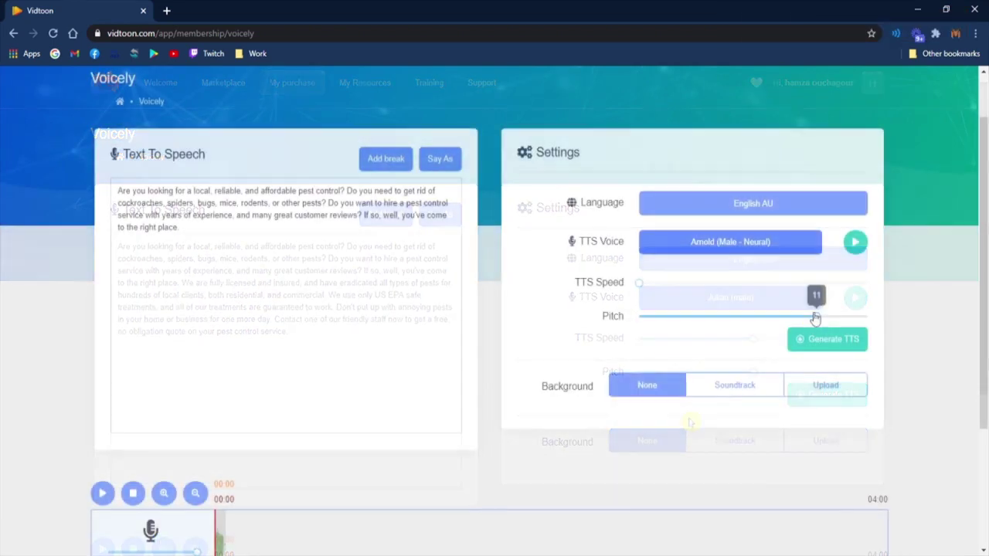
Step: Set speed 0.8 and pitch 10, generate the Arnold voiceover and play it back
left_click_drag(637, 285, 672, 284)
left_click_drag(787, 316, 811, 317)
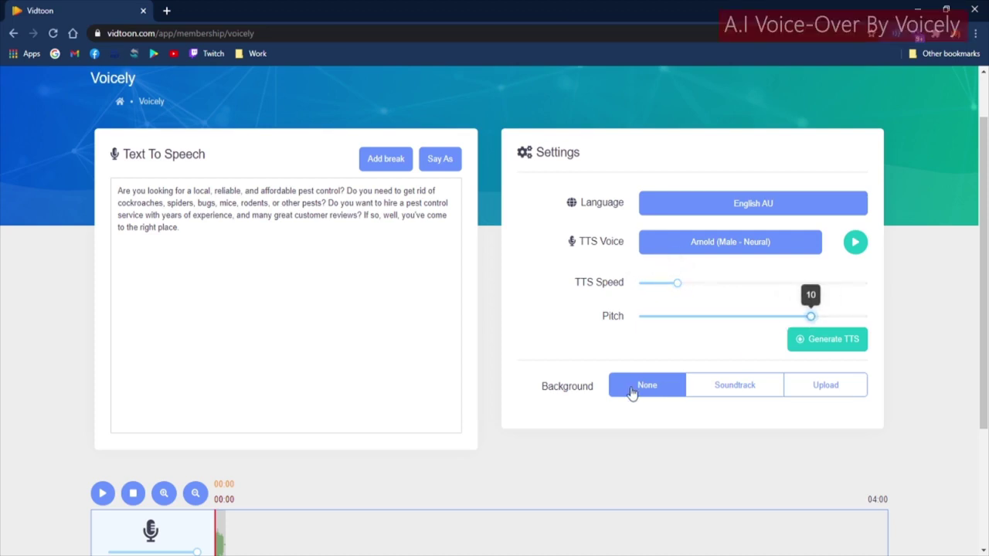
left_click(821, 346)
left_click(103, 493)
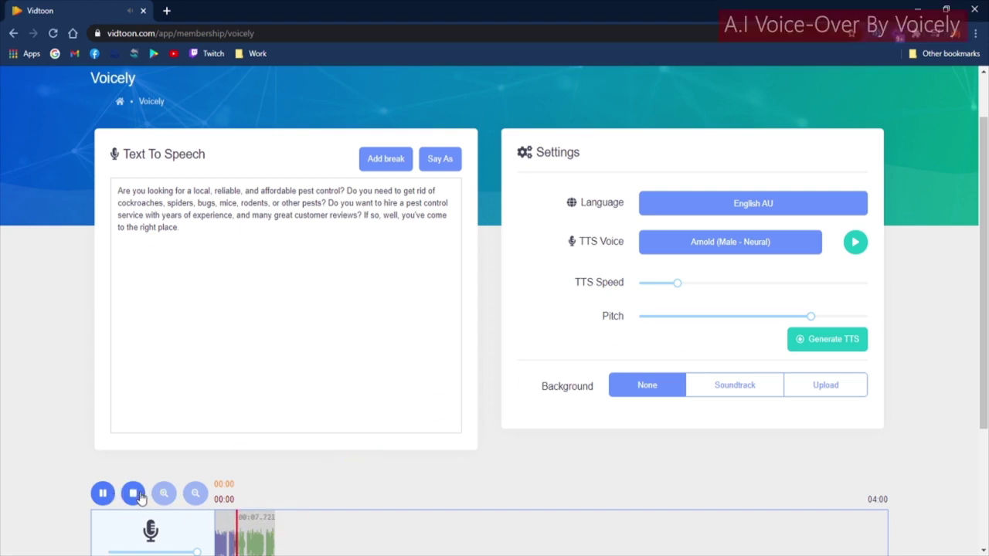
scroll(132, 498, "down", 2)
scroll(139, 494, "up", 2)
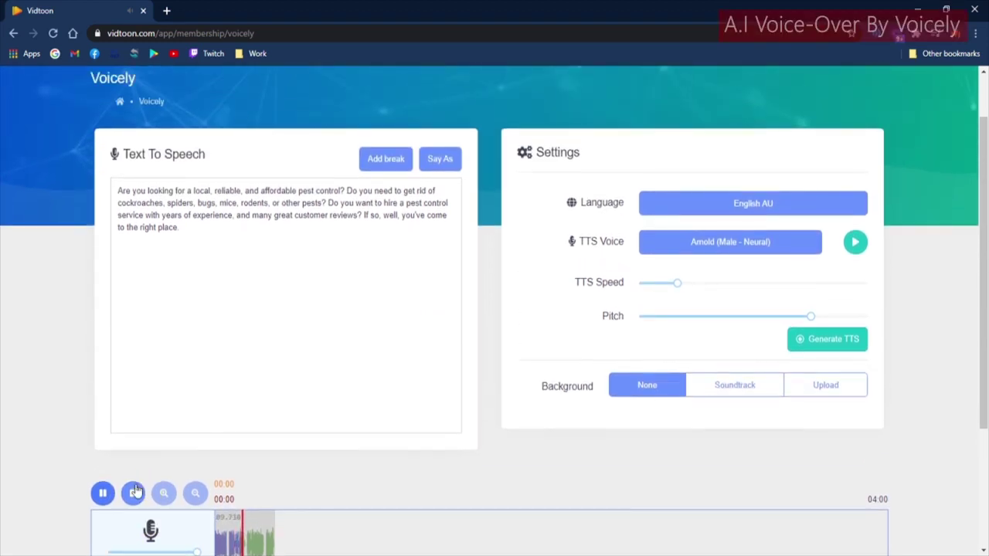
left_click(133, 493)
Step: Regenerate the voiceover with speed 1.2 and pitch -15
mouse_move(677, 288)
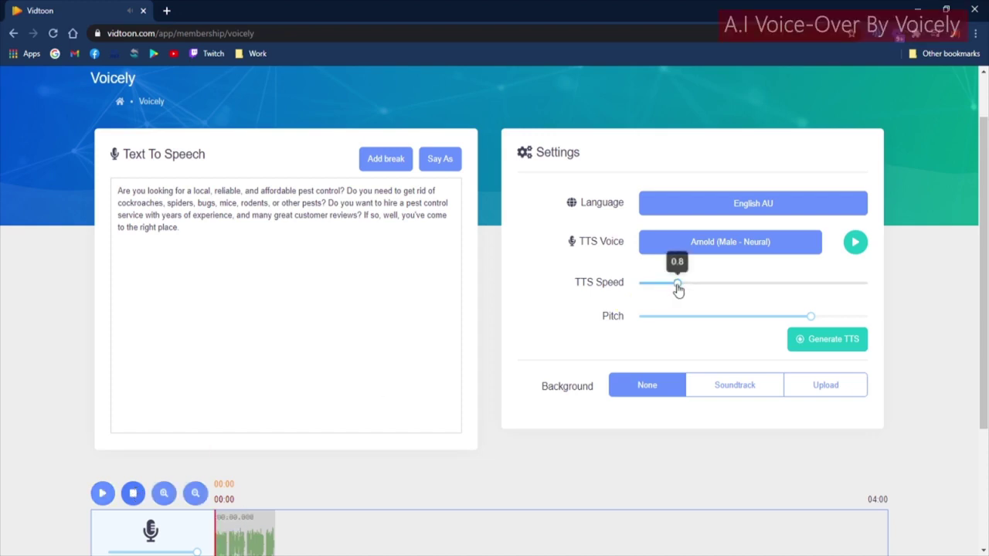
left_click_drag(678, 287, 667, 317)
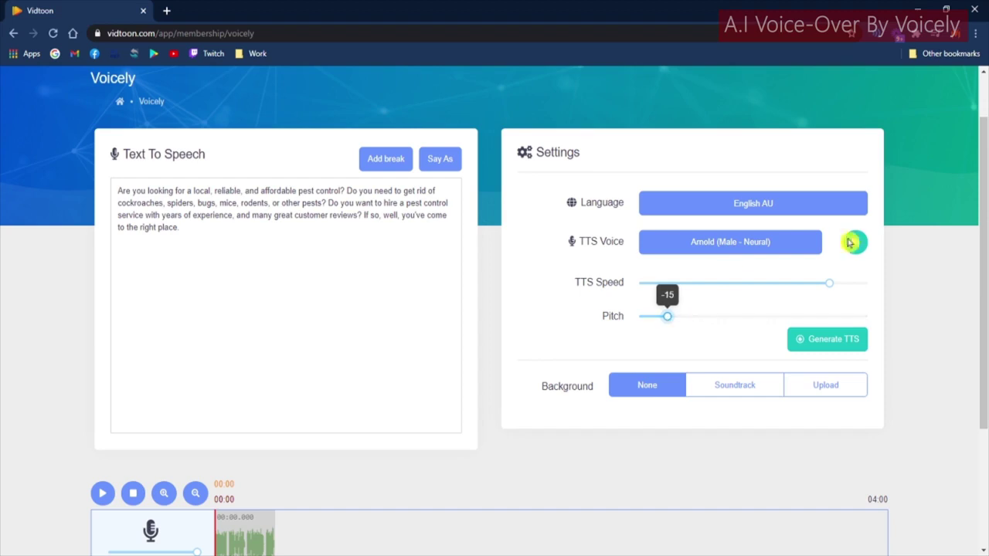
left_click(827, 339)
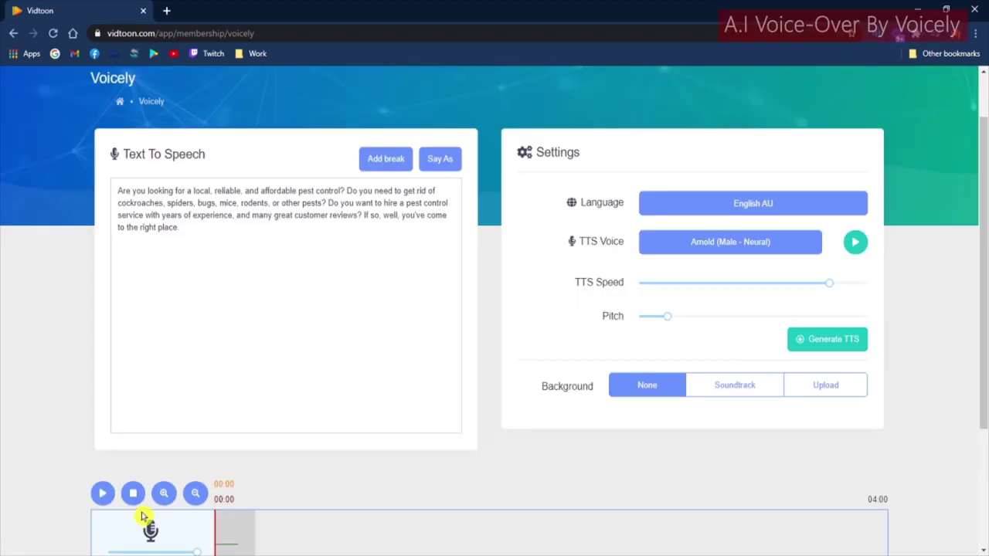
Step: Play and stop the regenerated AU voiceover
scroll(192, 513, "down", 1)
left_click(103, 429)
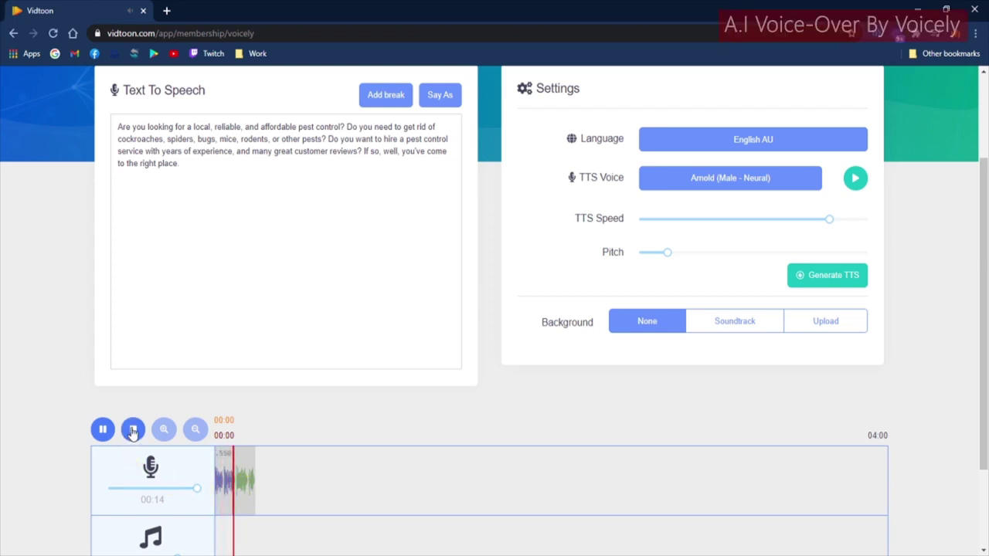
left_click(140, 437)
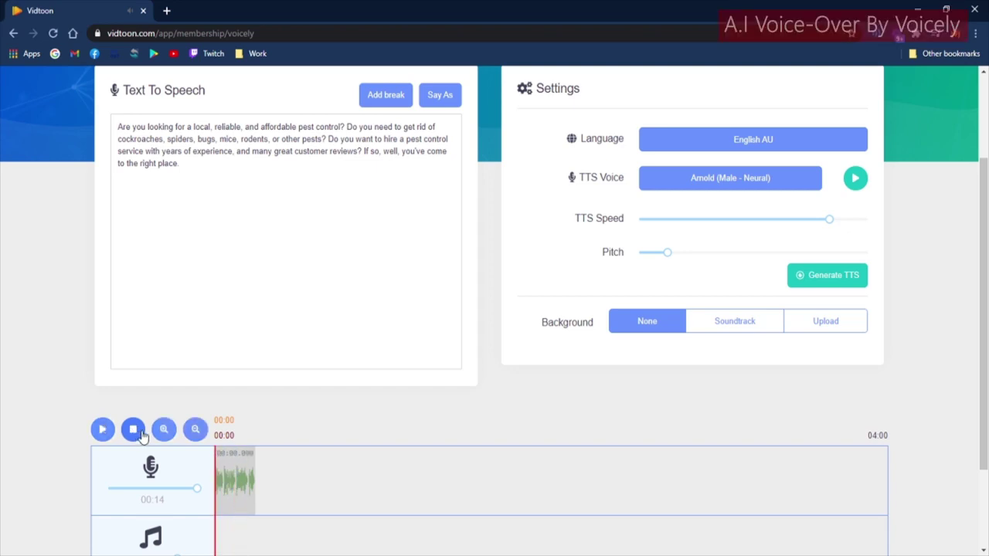
Step: Reset pitch to 0 and speed to 1, replay the voiceover, and list break durations
mouse_move(662, 258)
left_click_drag(663, 261, 755, 263)
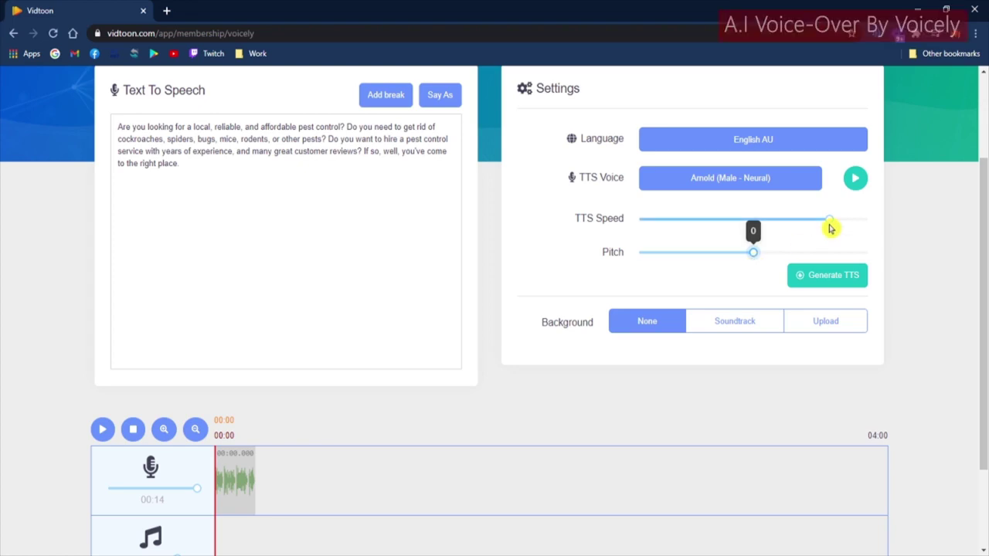
left_click_drag(830, 225, 752, 229)
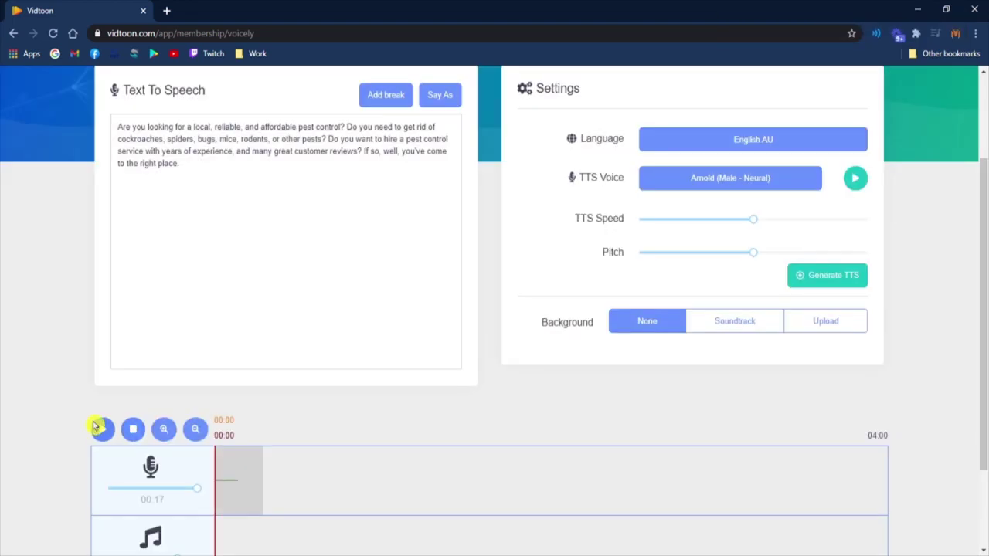
left_click(96, 427)
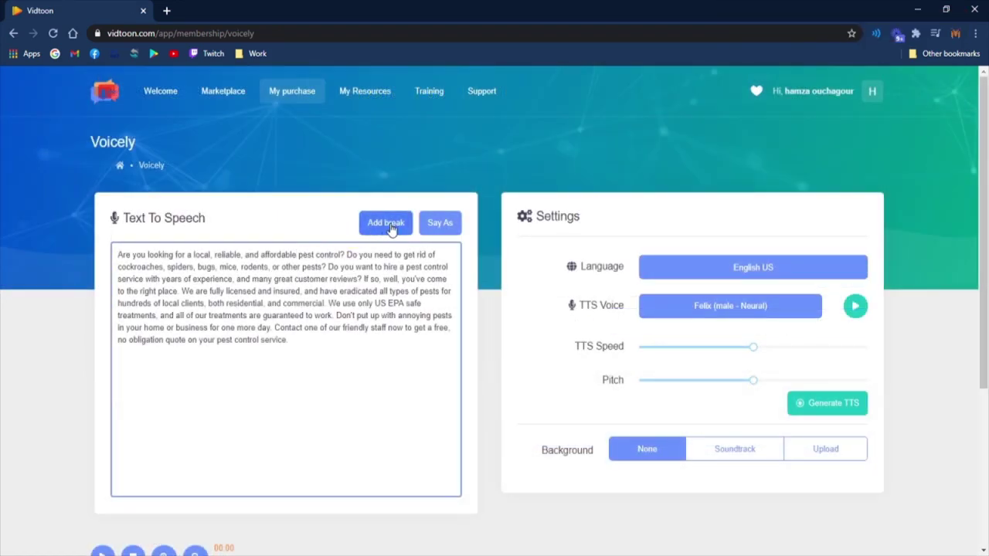
left_click(396, 224)
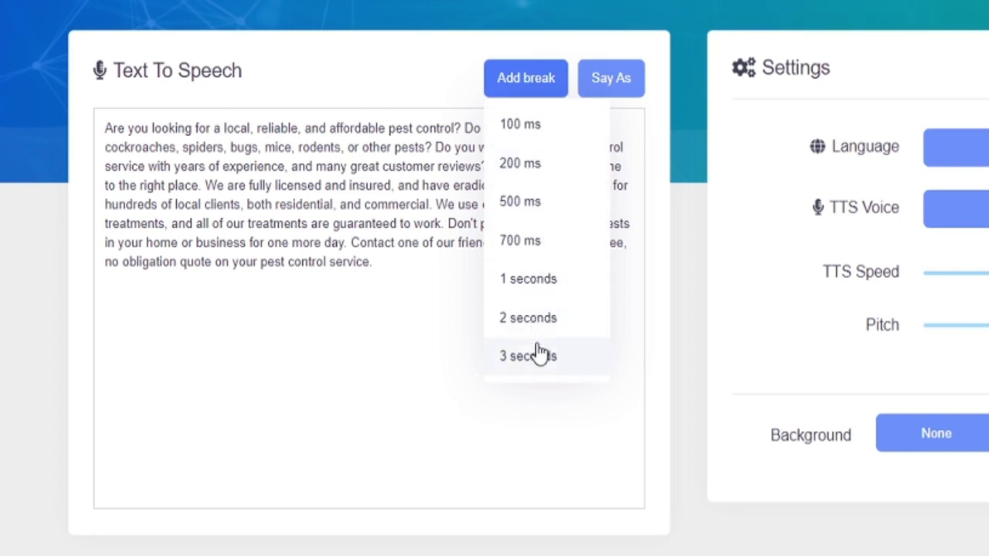
Step: Add 1-second pauses after 'affordable' and 'need' and a 2-second pause after 'get rid of'
left_click(533, 280)
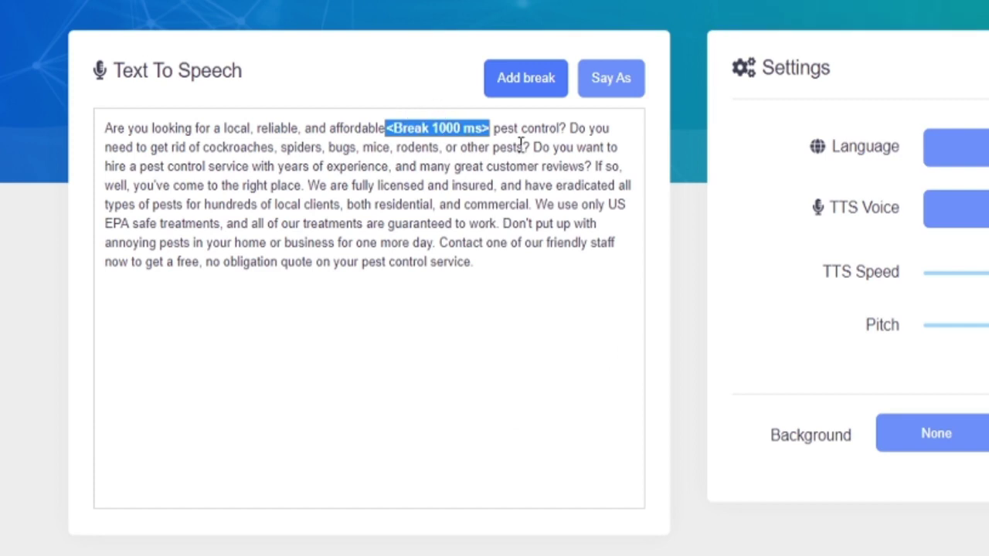
left_click(570, 128)
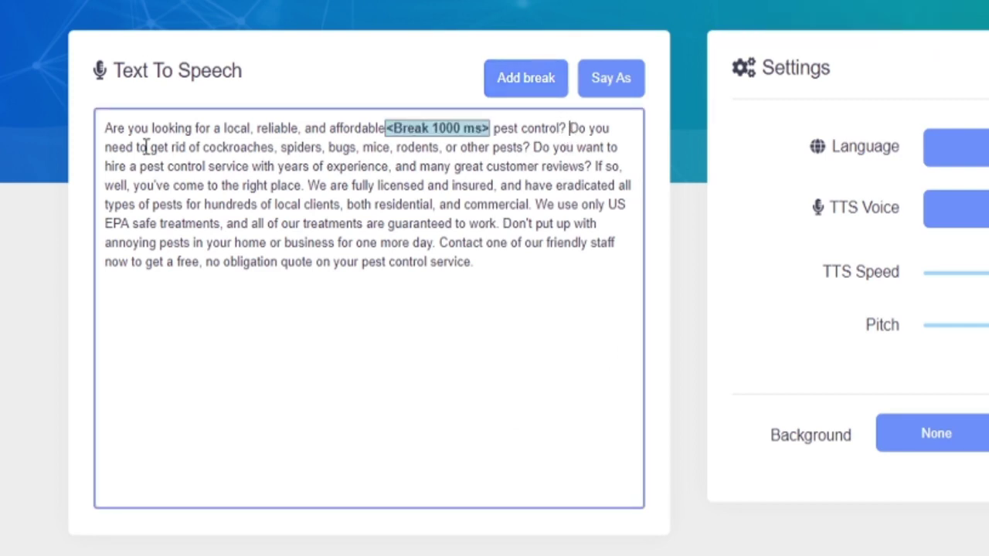
left_click(522, 86)
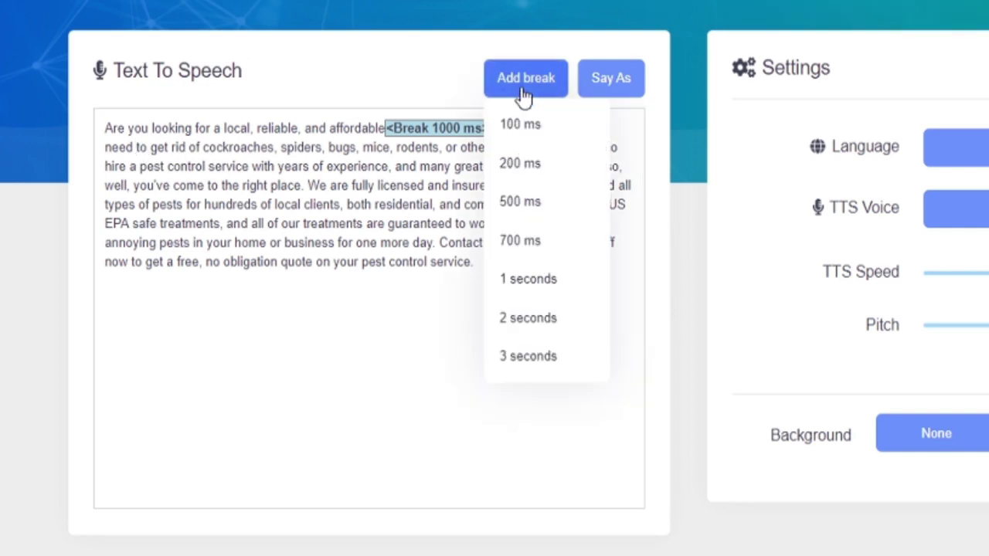
left_click(544, 279)
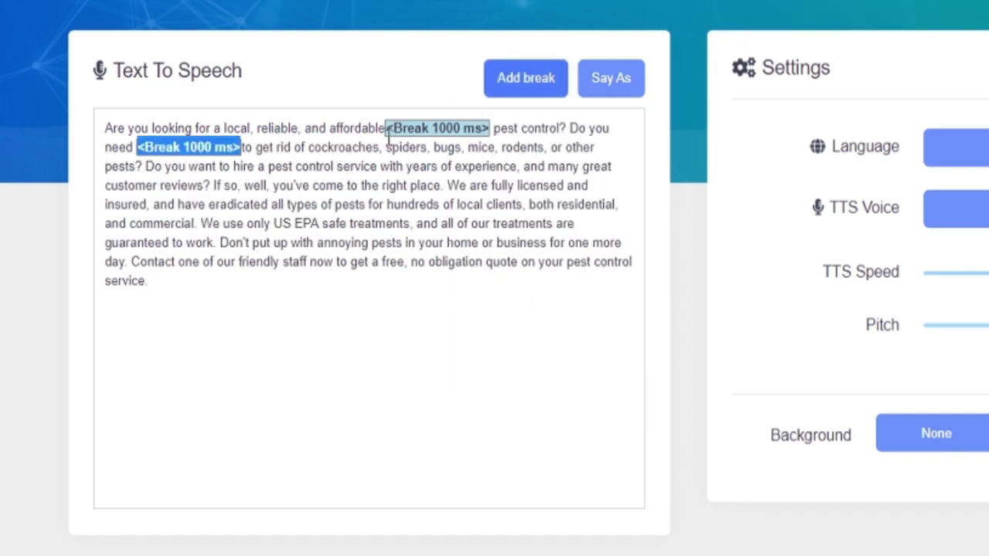
left_click(306, 149)
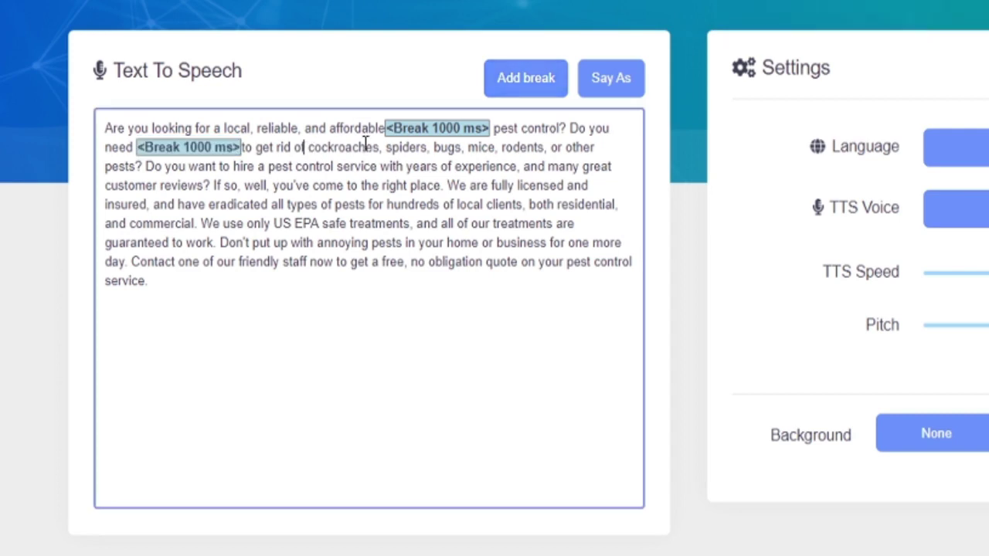
left_click(522, 83)
left_click(531, 320)
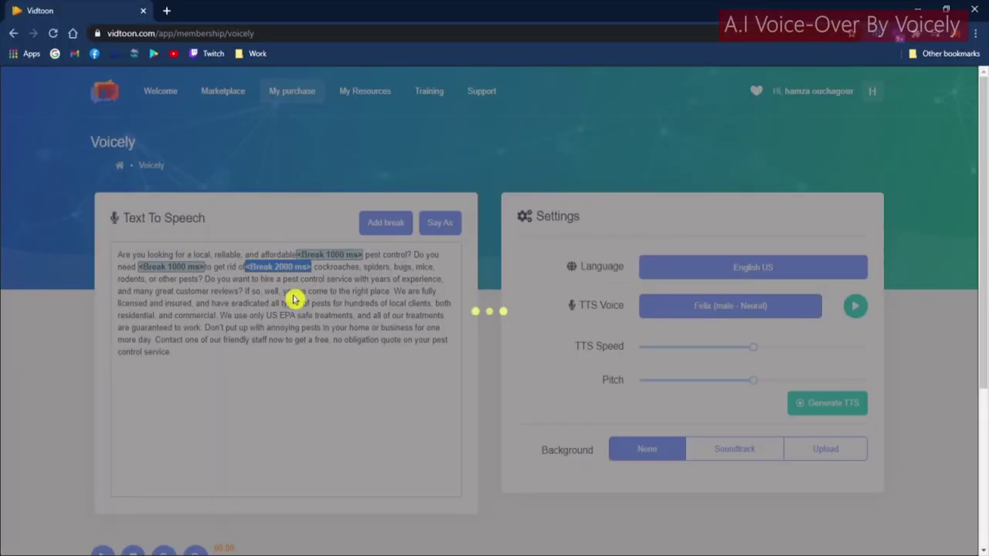
Step: Play the break-tagged voiceover, then bring up the Say As options for the address text
scroll(383, 193, "down", 3)
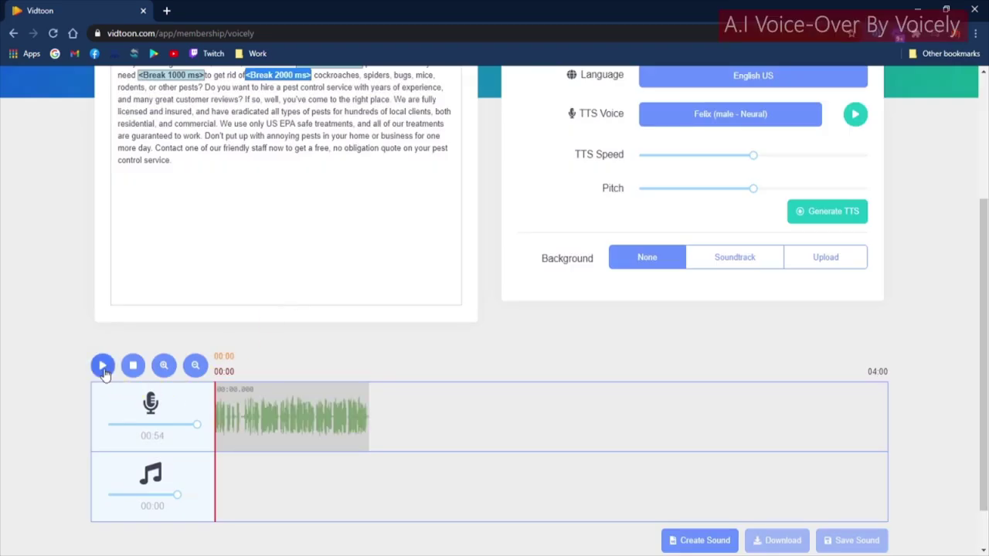
left_click(102, 365)
scroll(155, 342, "up", 3)
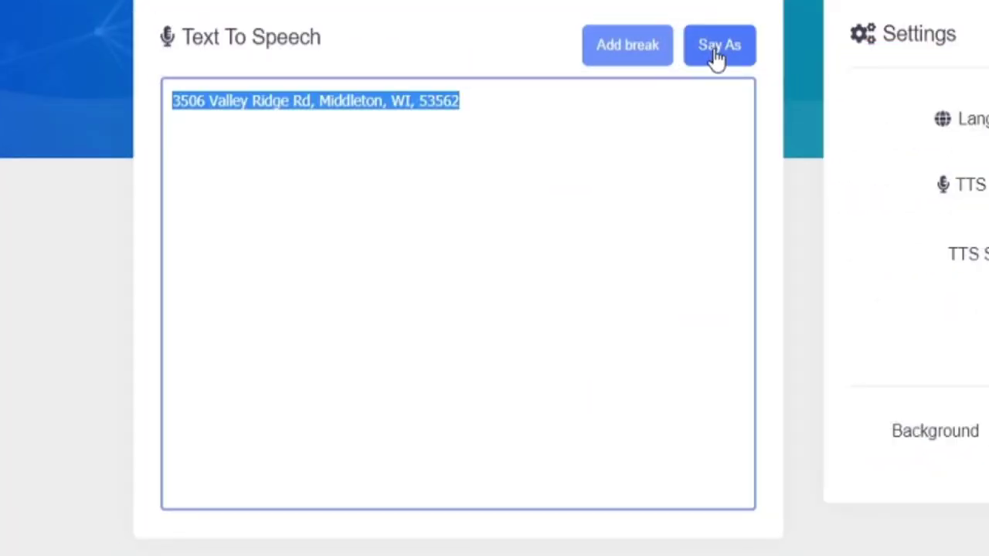
left_click(717, 55)
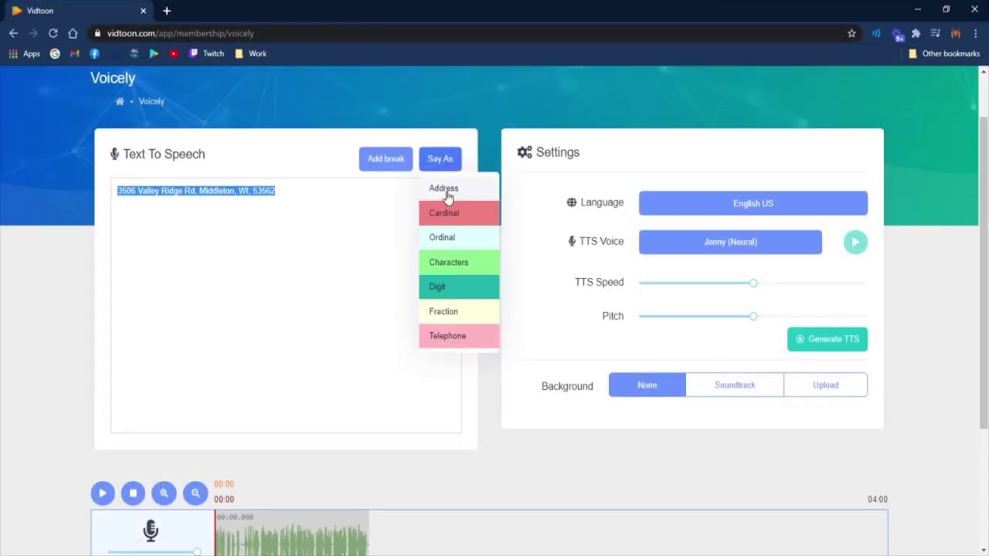
Step: Tag the text as Address, generate and play it, then type a sample phone number
left_click(459, 190)
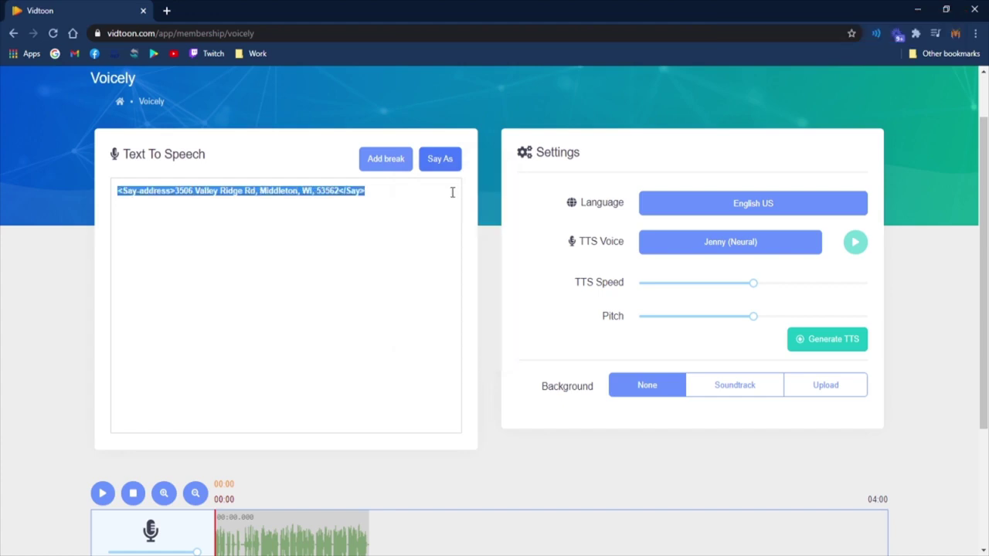
left_click(819, 337)
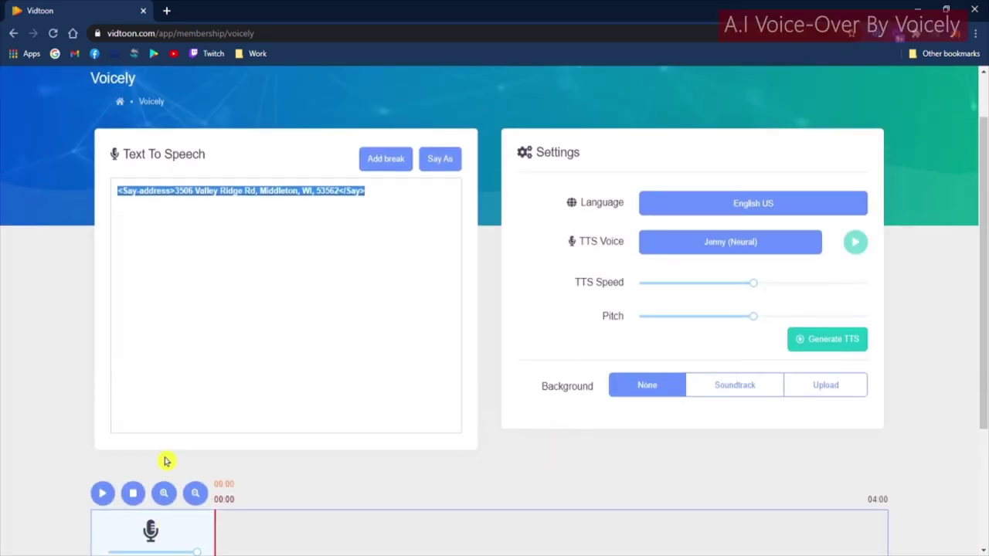
left_click(101, 493)
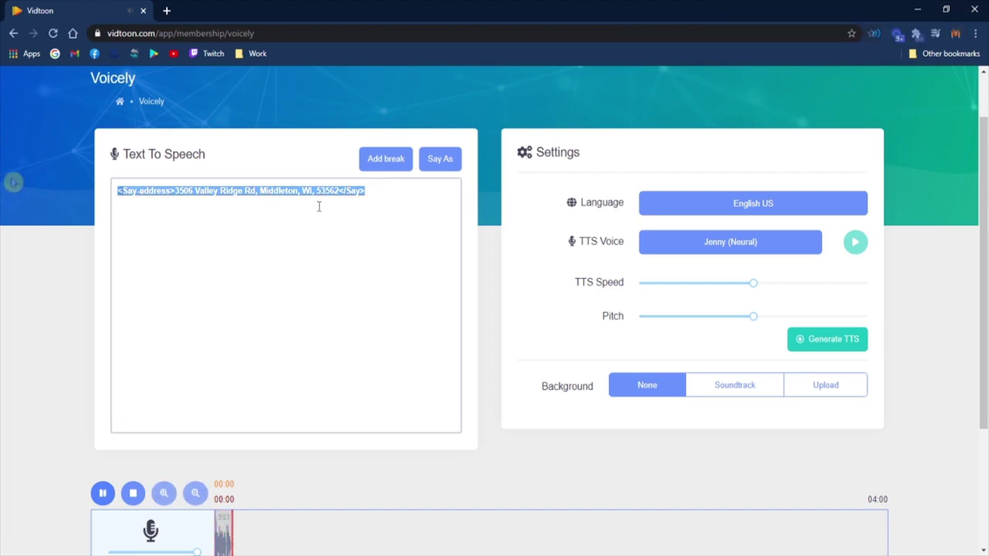
type("258-789-658")
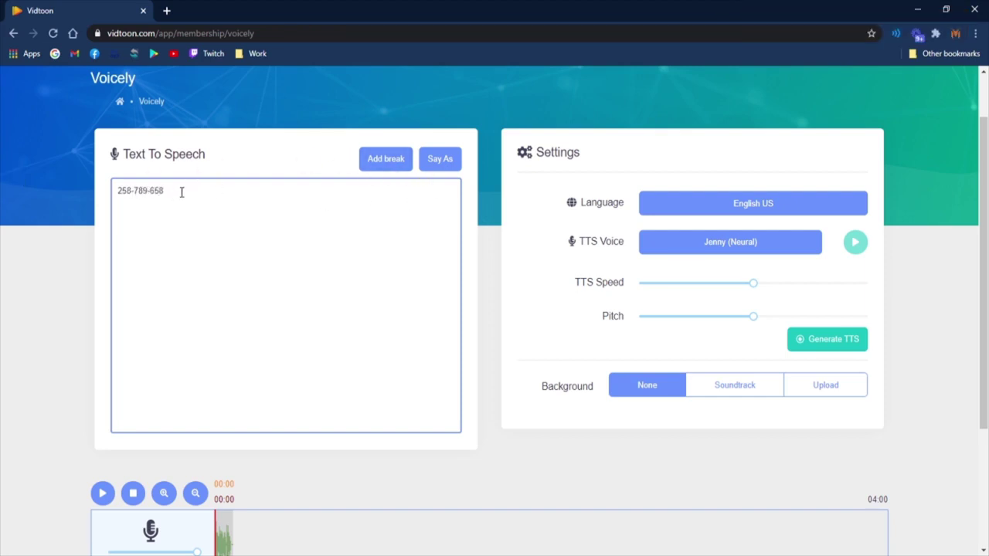
Step: Tag the number as Telephone, generate and play it, then delete it from the box
left_click_drag(138, 189, 115, 219)
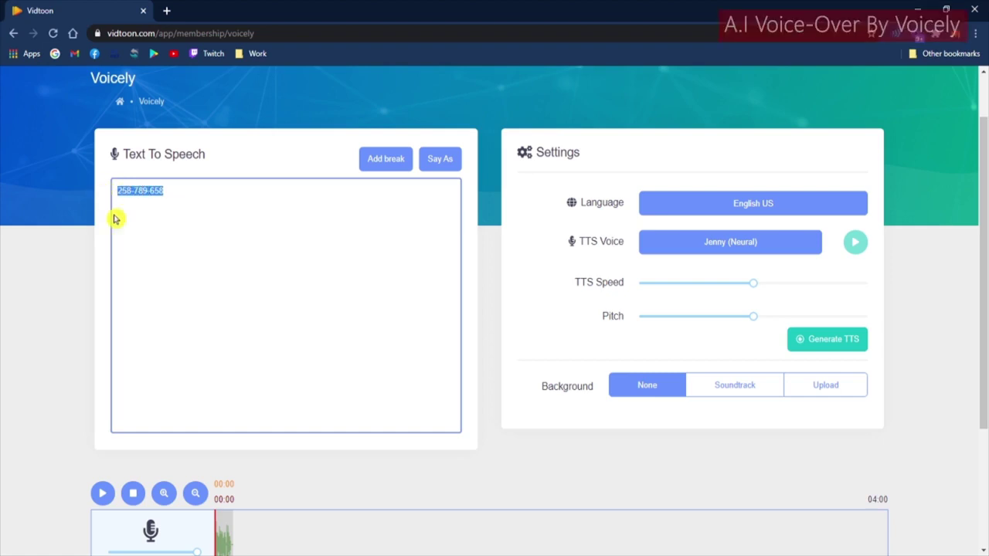
left_click(440, 166)
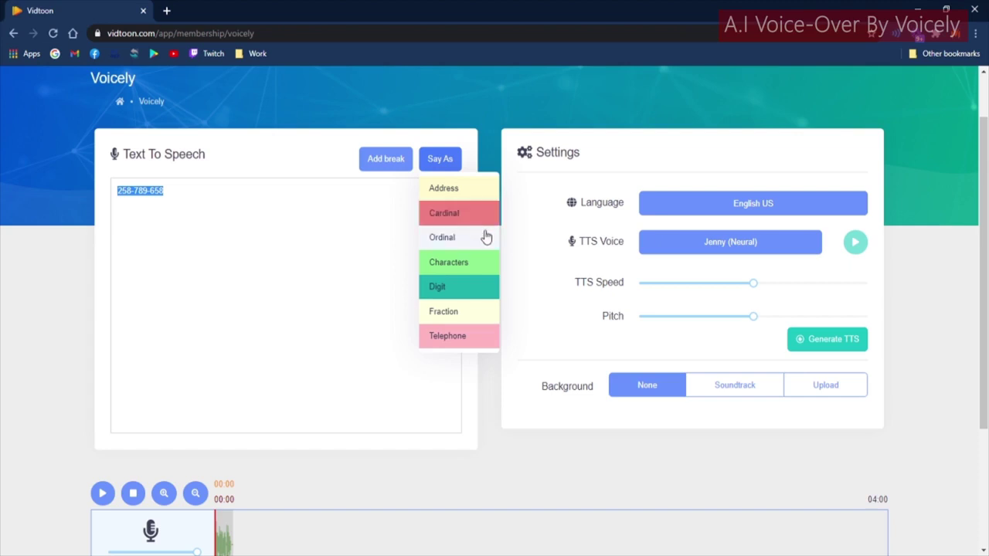
left_click(469, 285)
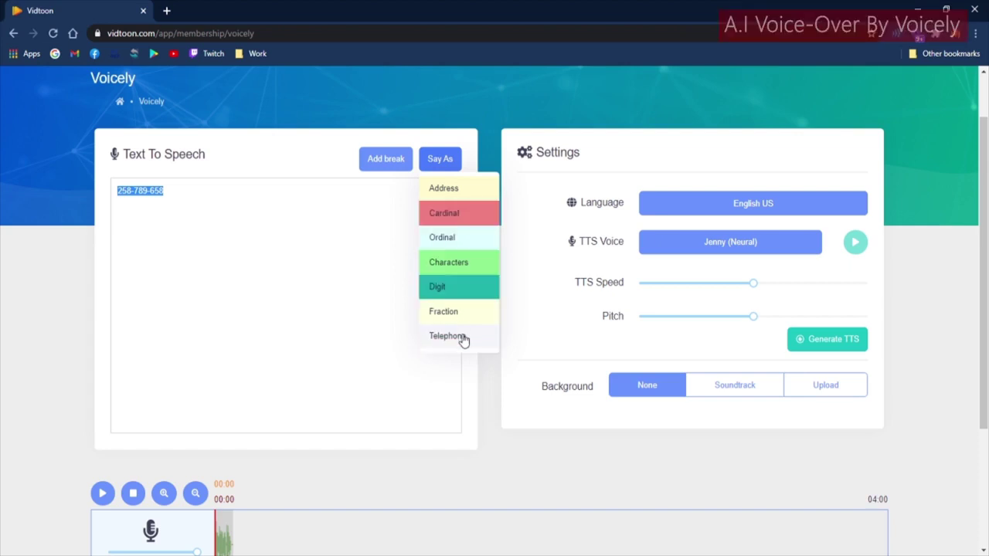
left_click(461, 338)
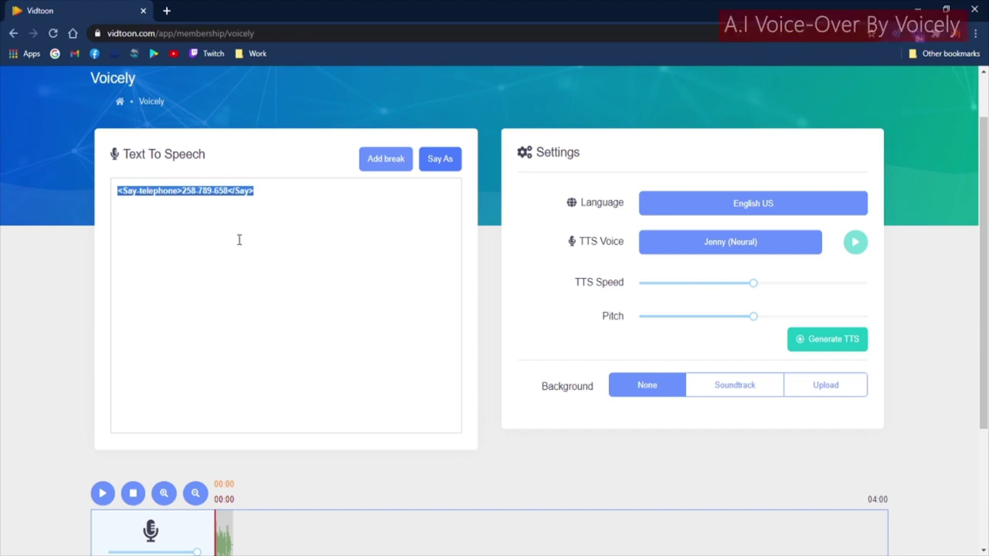
left_click(811, 346)
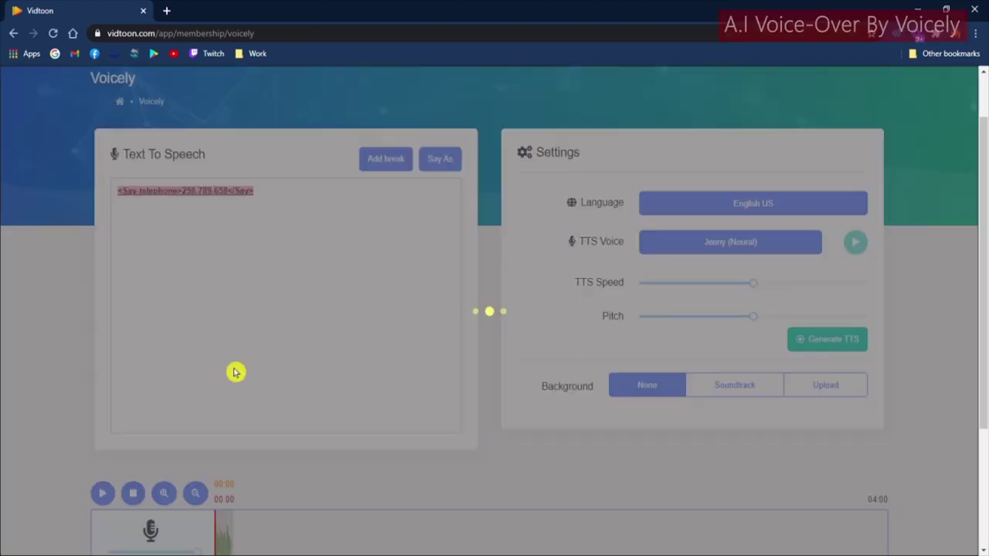
left_click(101, 498)
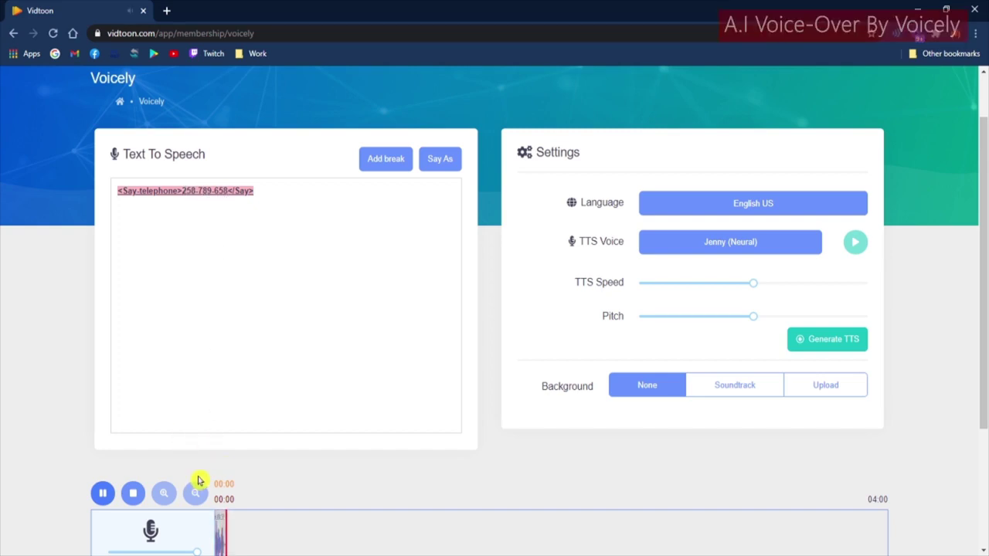
left_click(284, 190)
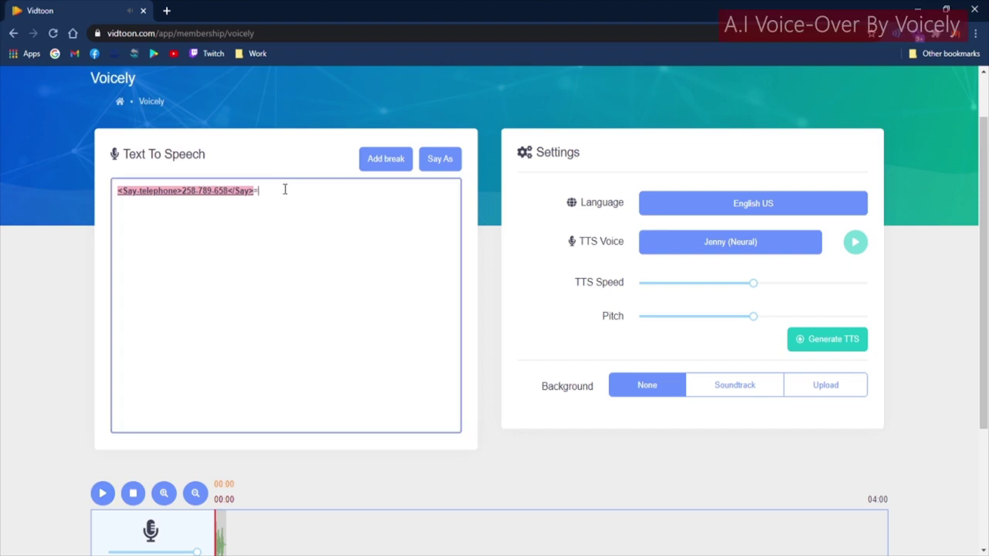
key("BackSpace")
Step: Keep the Jenny (Neural) voice and type the letter string ROTBLUHGFT
left_click(779, 247)
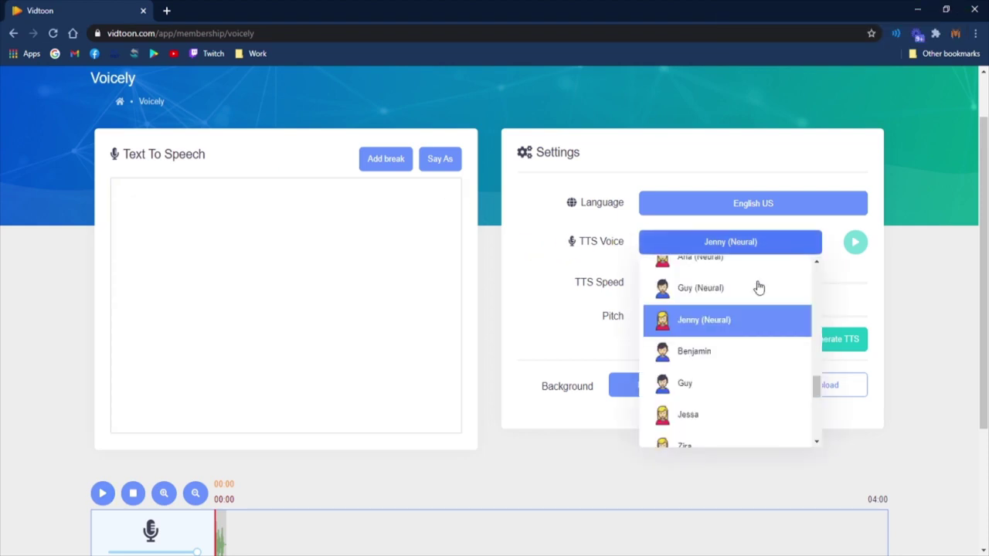
left_click(714, 334)
left_click(355, 228)
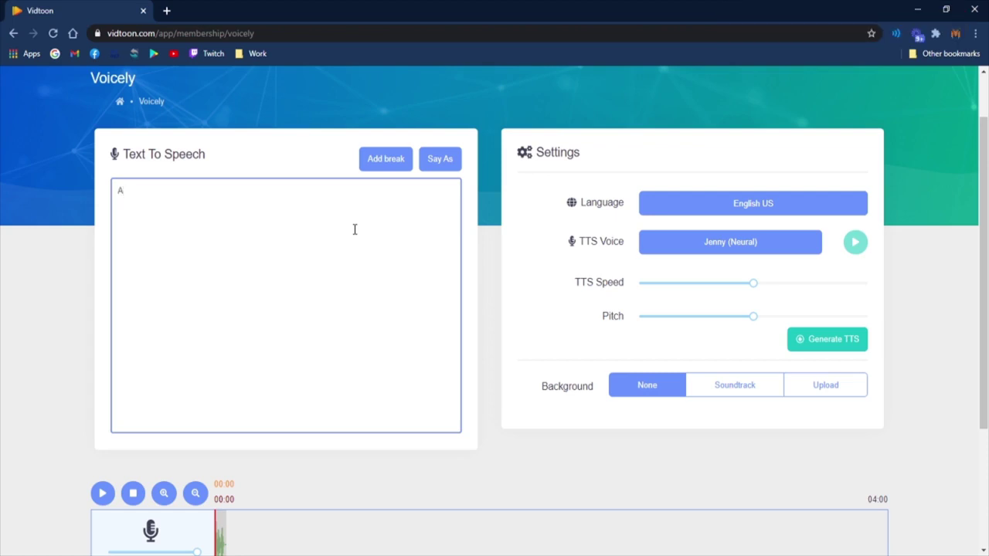
type("ROTBL")
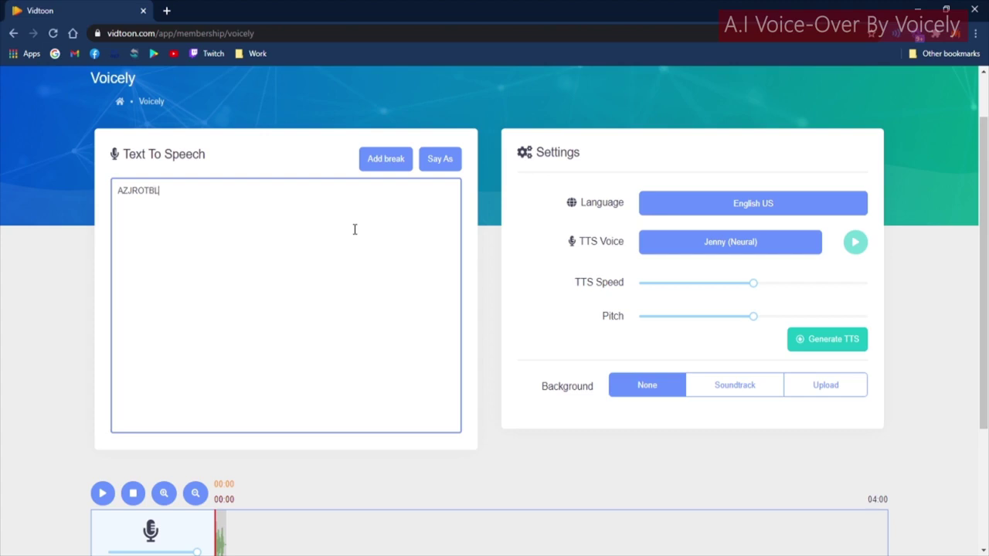
type("UHGFT")
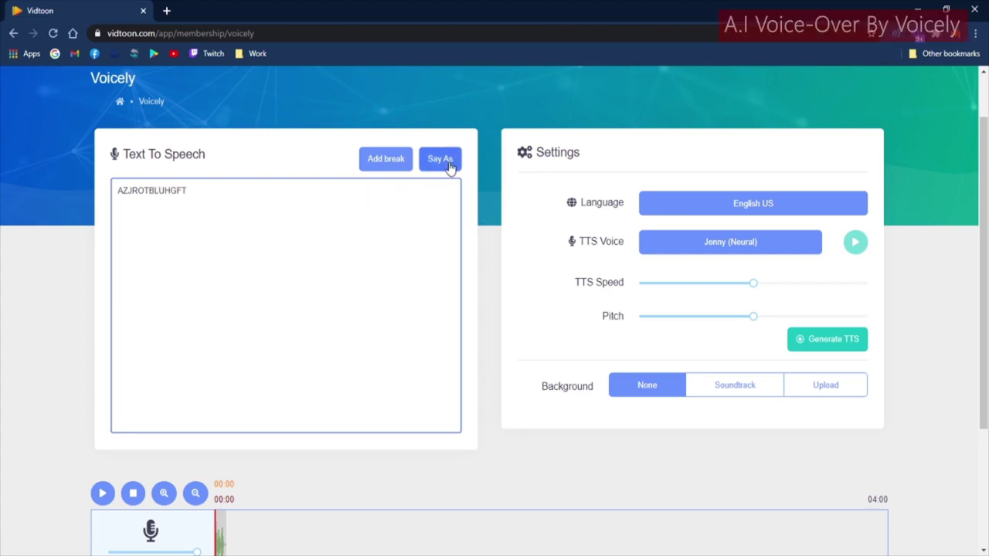
Step: Tag the letters AZJROTBLUHGFT as Characters, generate the speech and play it
double_click(177, 199)
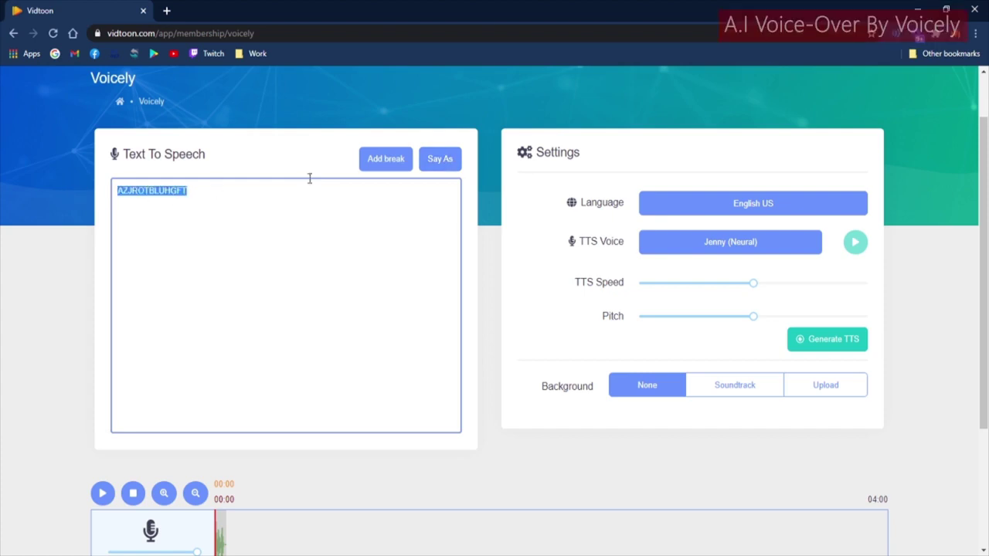
left_click(441, 159)
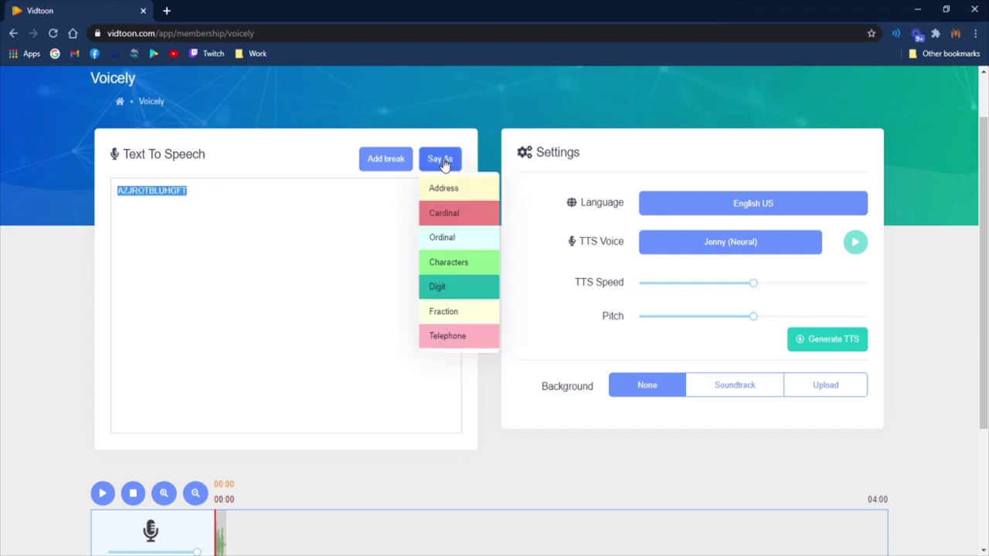
left_click(456, 264)
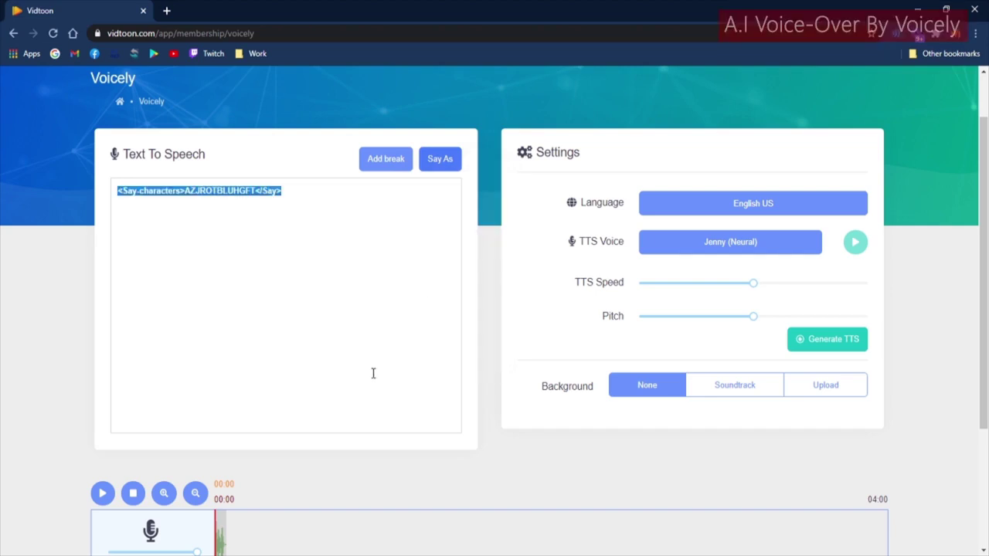
left_click(808, 341)
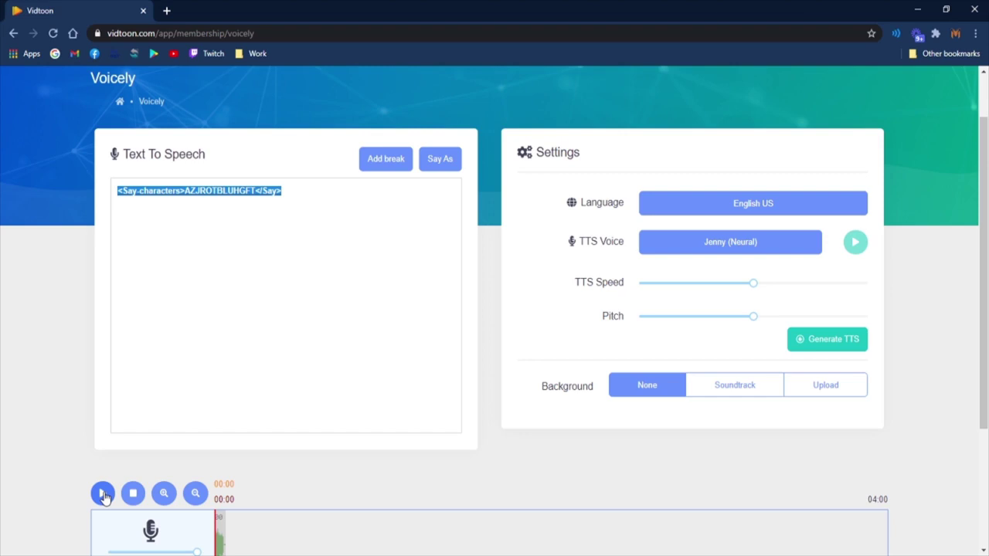
left_click(103, 495)
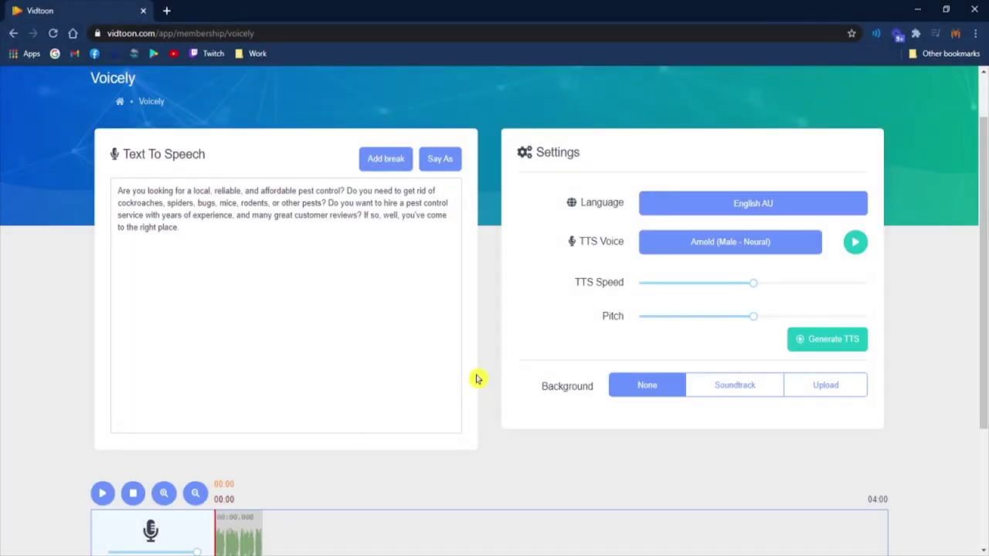
Step: Upload your own 01:01 music clip as the background track
scroll(545, 337, "down", 3)
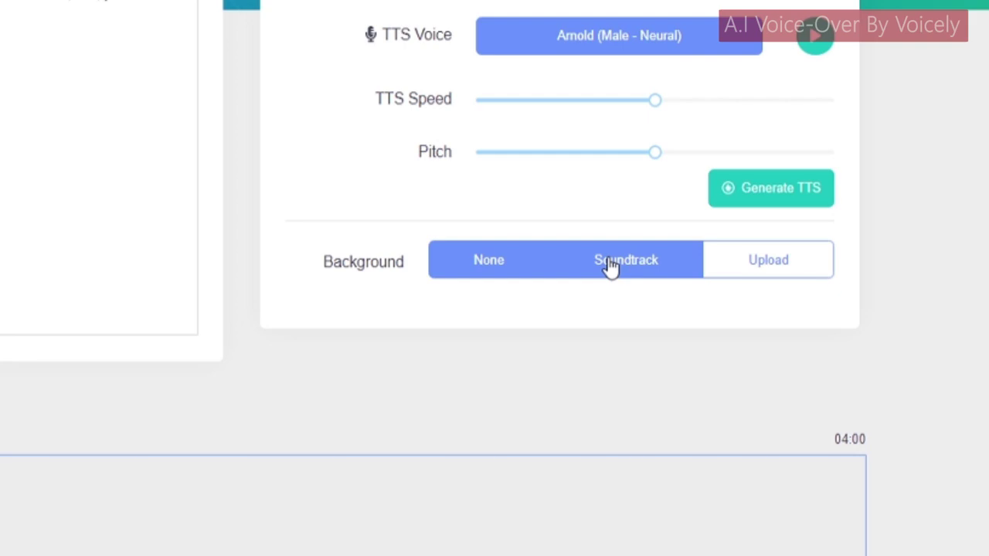
left_click(758, 263)
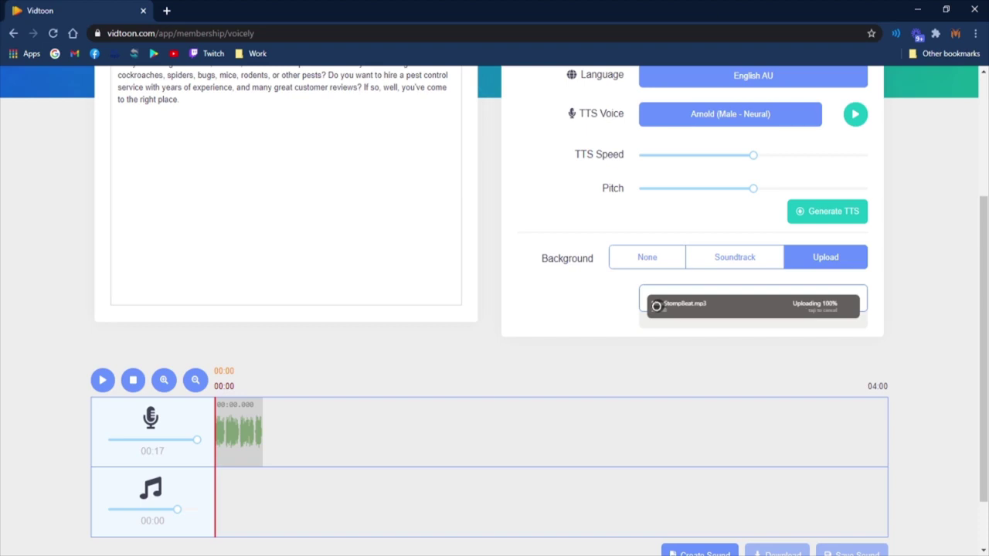
scroll(280, 423, "down", 1)
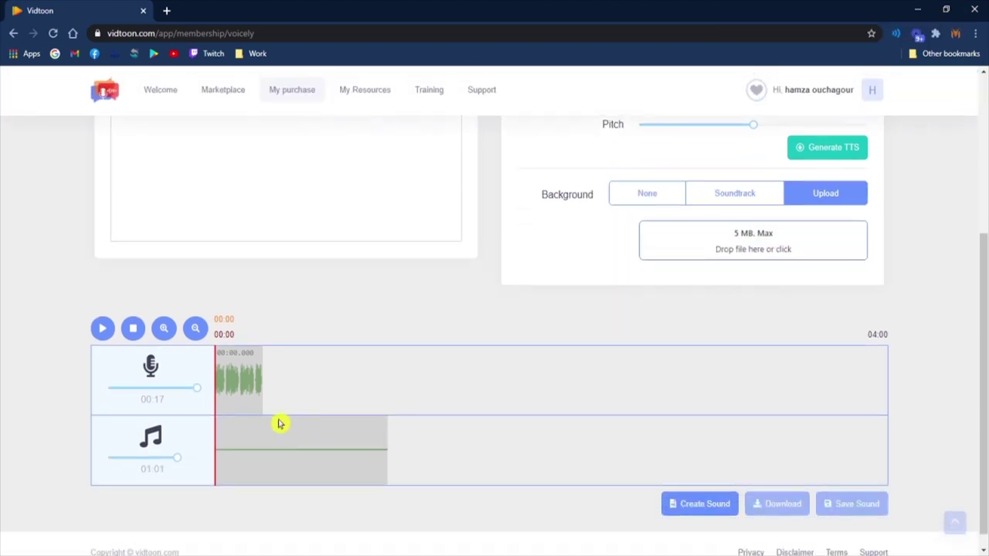
Step: Set voice volume to 9 and lower music volume to 3, then preview the mix
mouse_move(179, 461)
left_mouse_down()
mouse_move(112, 462)
mouse_move(196, 459)
left_mouse_up()
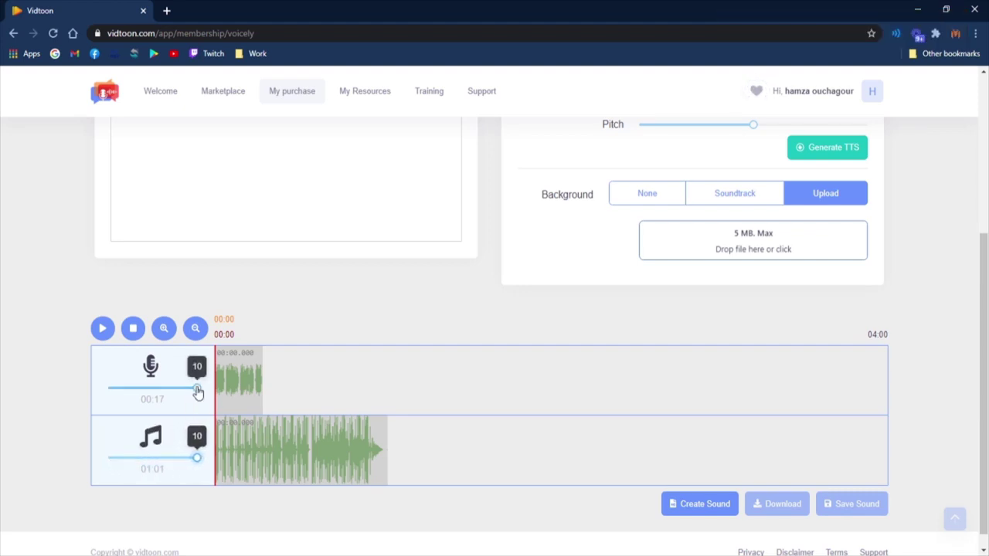
mouse_move(197, 390)
left_mouse_down()
mouse_move(115, 394)
mouse_move(188, 388)
left_mouse_up()
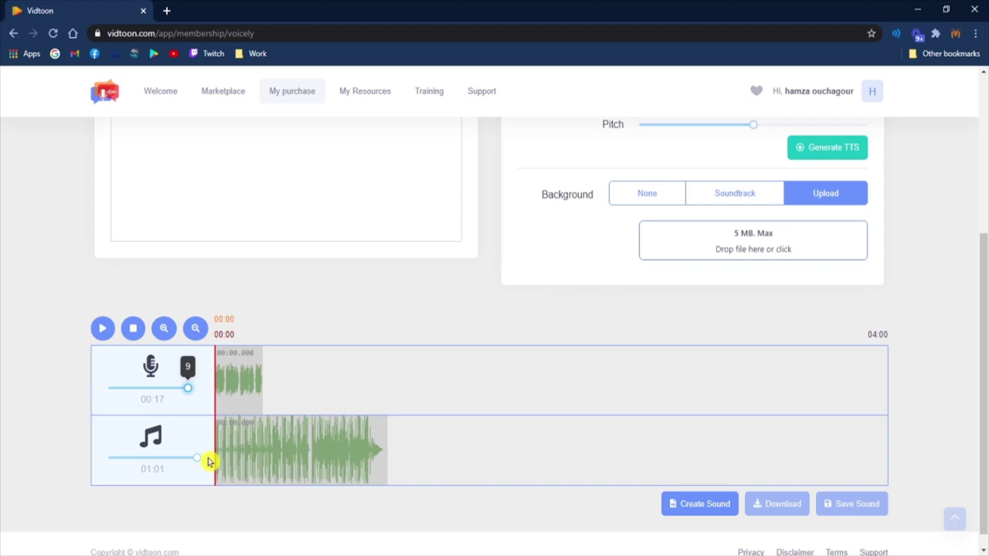
left_click_drag(196, 462, 128, 459)
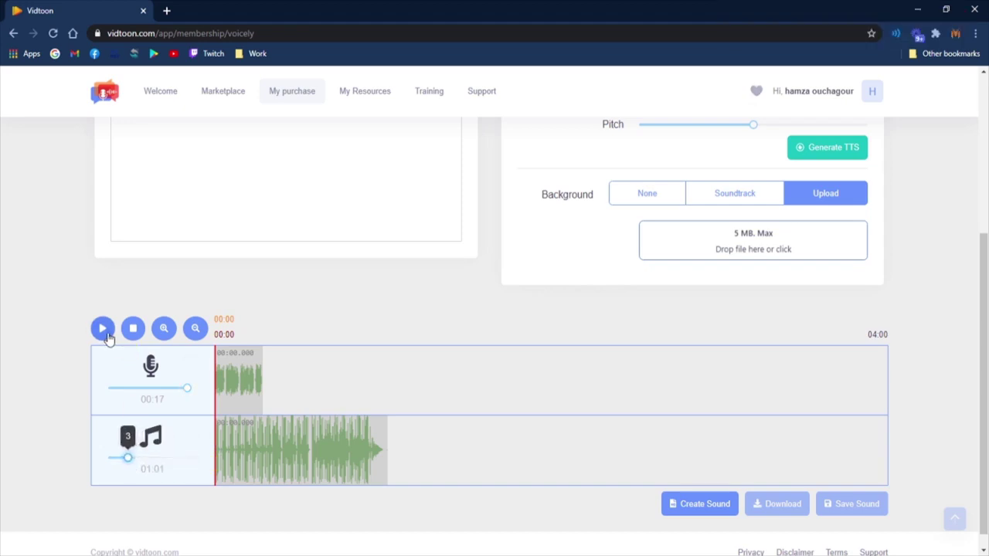
left_click(104, 333)
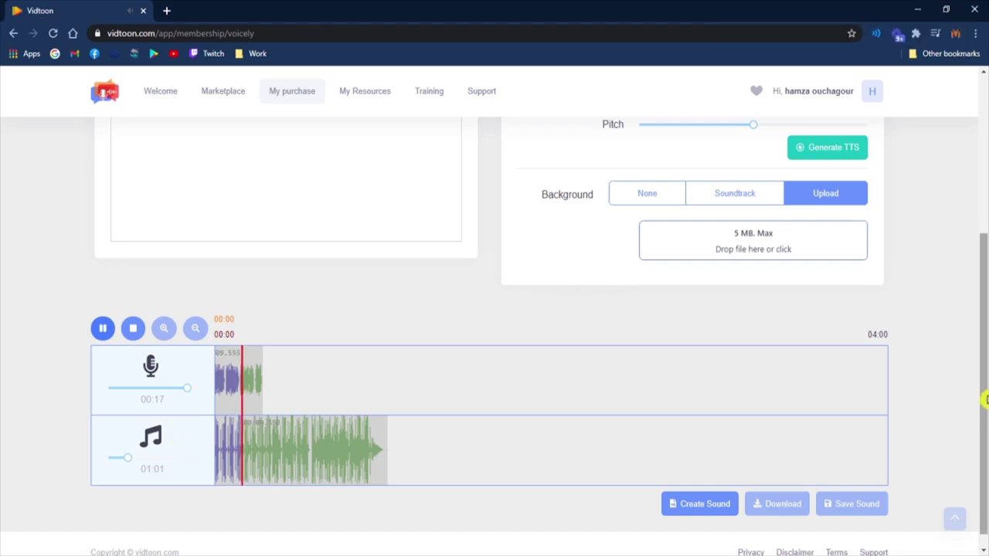
Step: Stop the preview and render the voice and music into one downloadable sound file
left_click(104, 330)
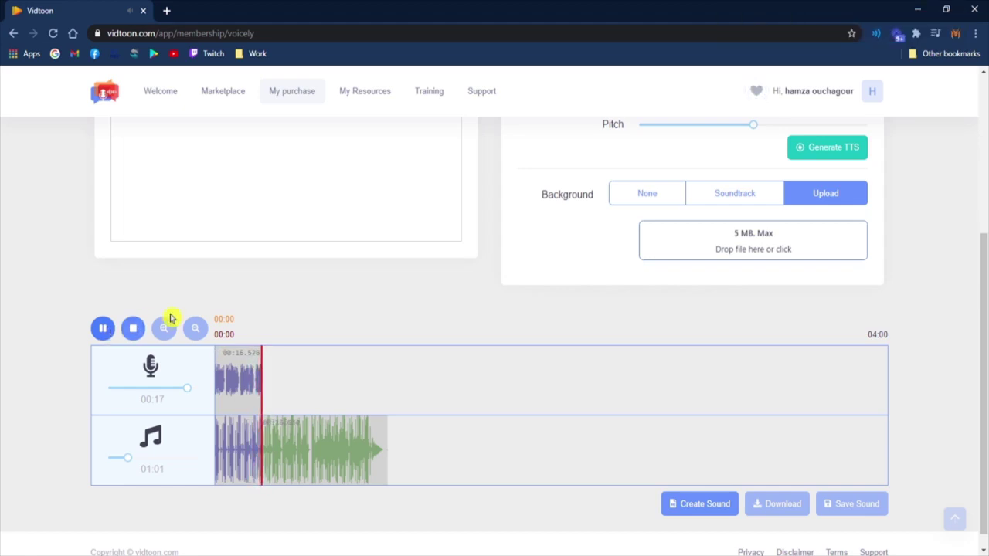
left_click(698, 507)
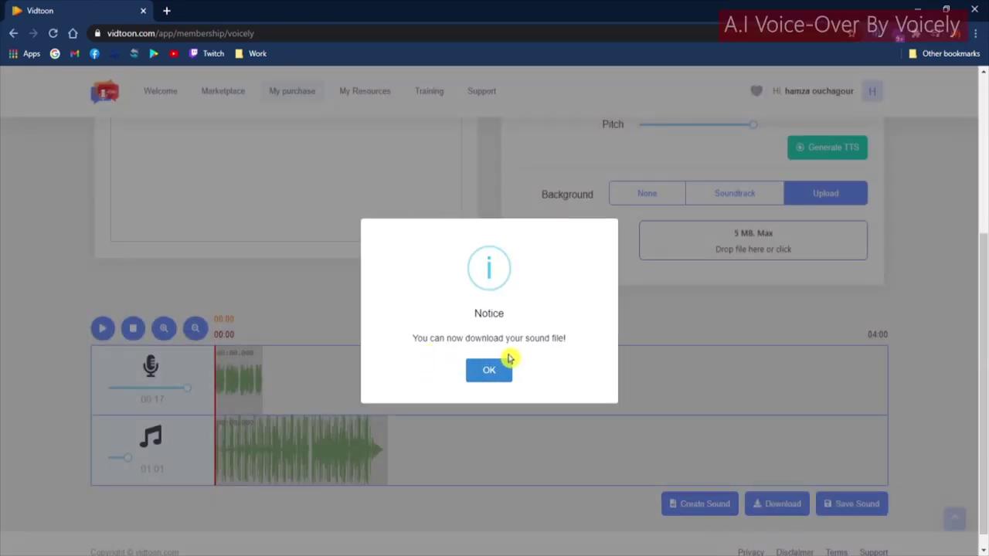
left_click(491, 372)
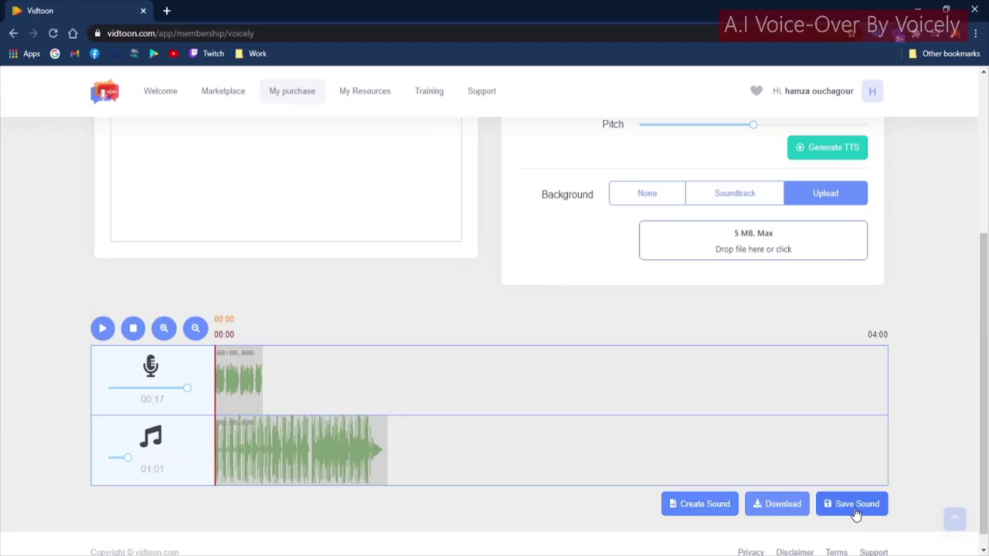
Step: Save the mixed sound to My Voices with the title 'pest control'
left_click(856, 506)
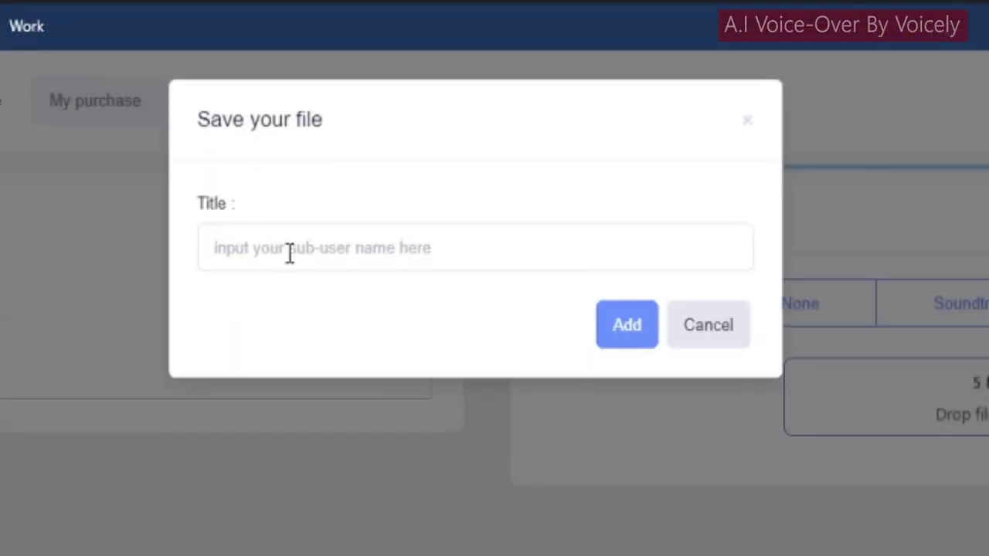
left_click(289, 253)
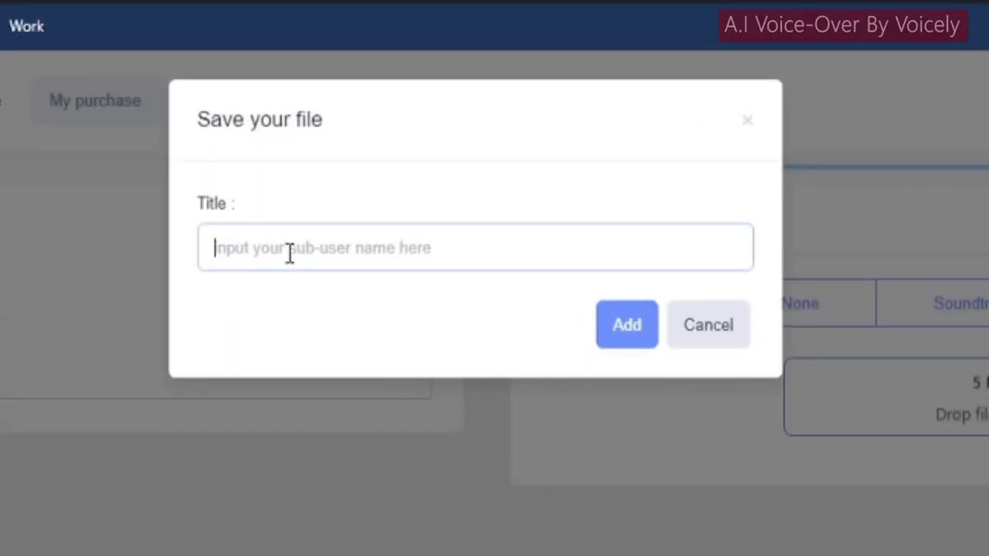
type("pest control")
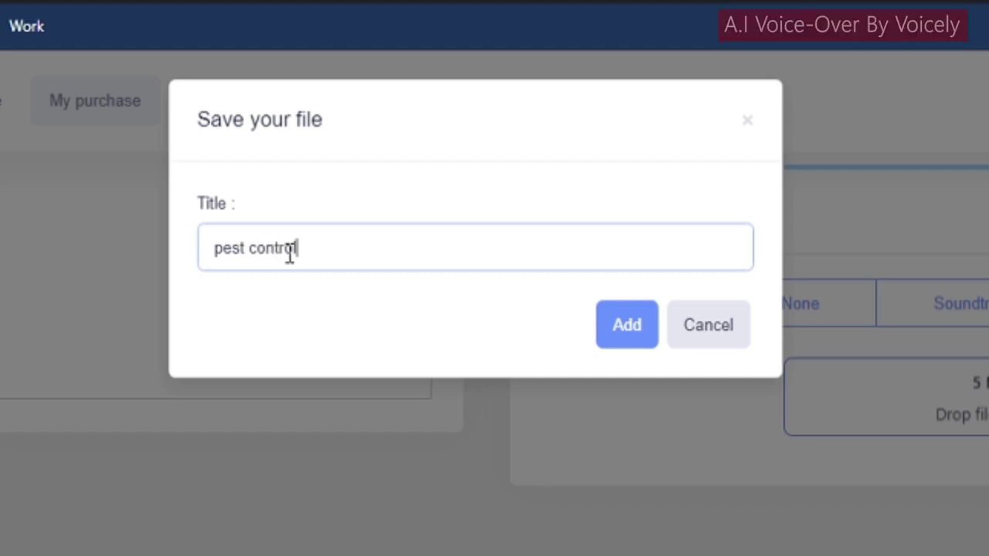
left_click(629, 328)
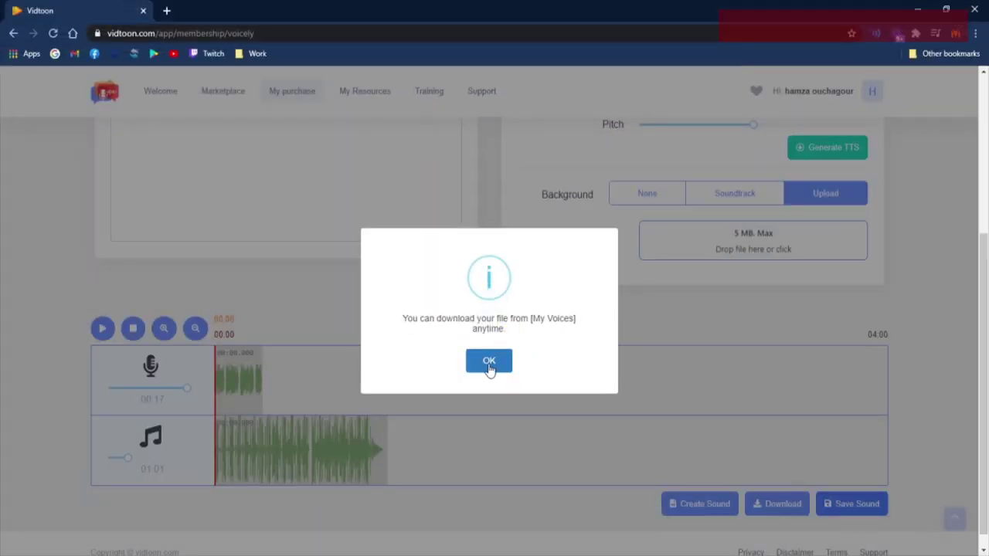
left_click(489, 361)
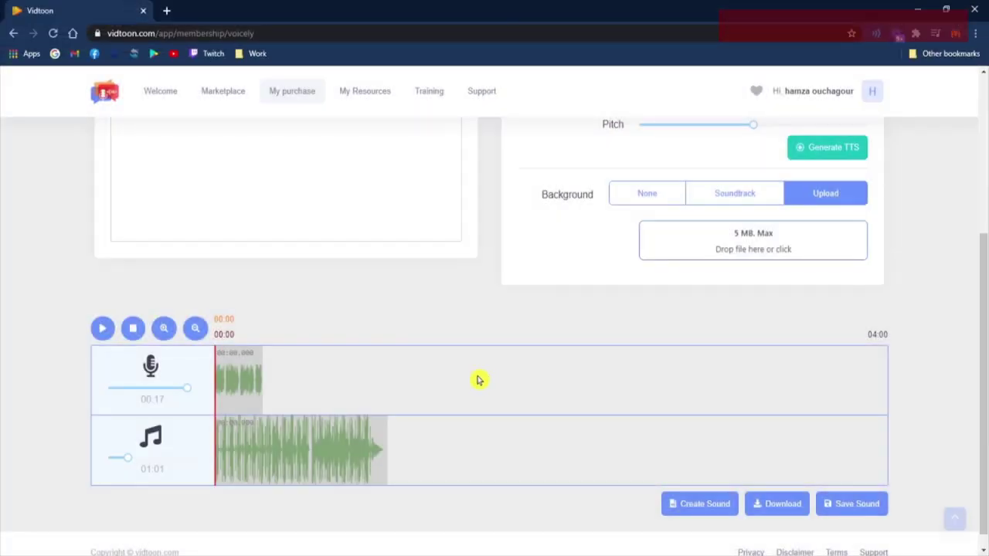
scroll(473, 373, "up", 3)
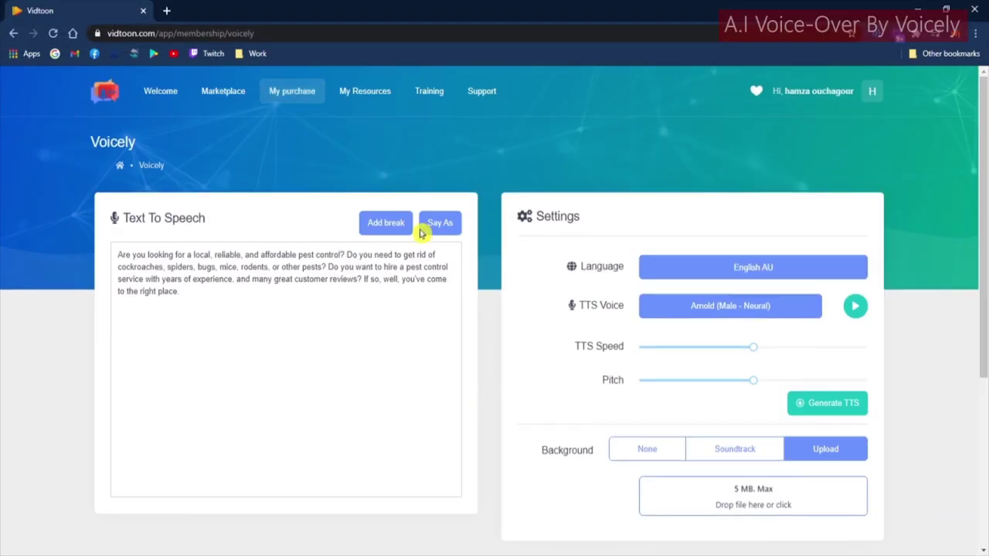
Step: Download the 'pest control' recording from My Voices as 1605890627.mp3, then return to the editor
left_click(371, 93)
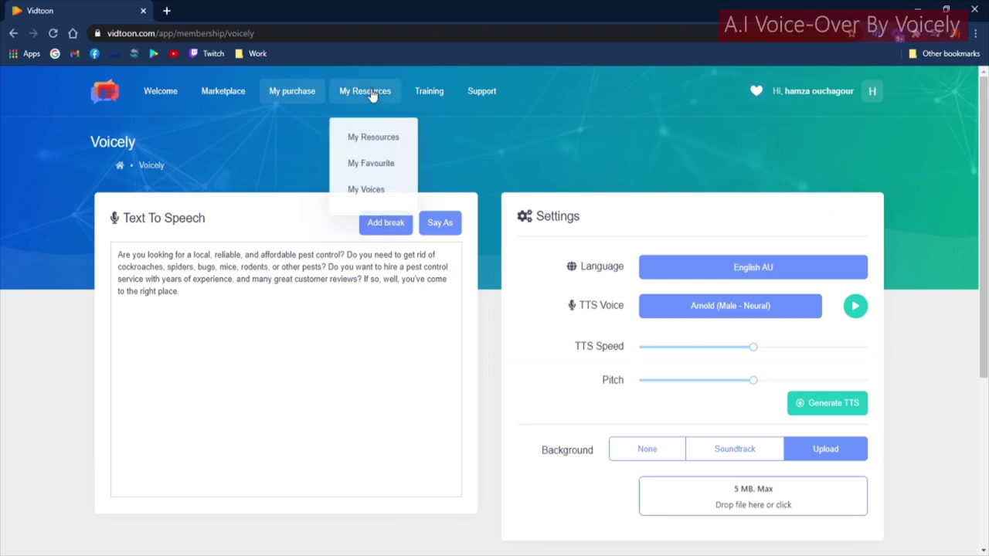
left_click(371, 191)
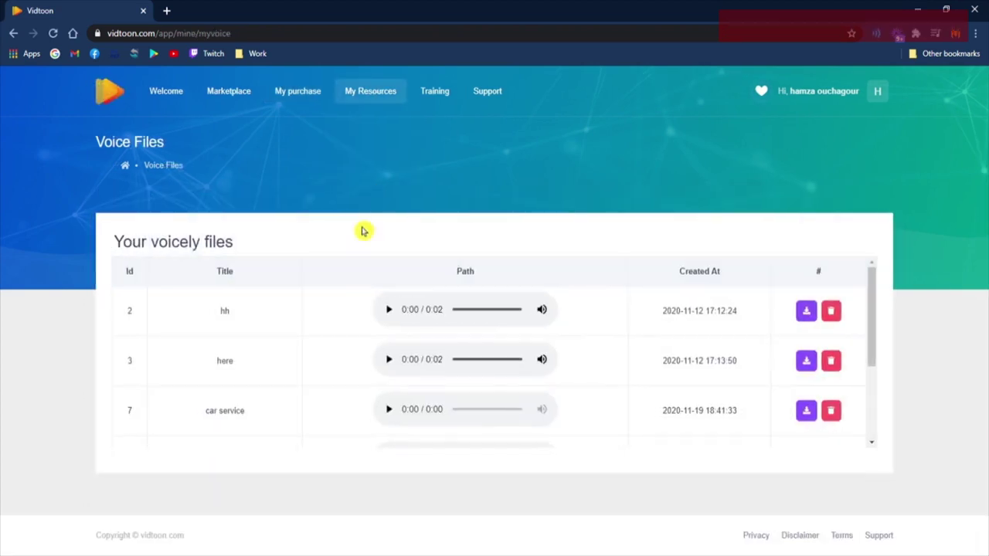
scroll(332, 363, "down", 3)
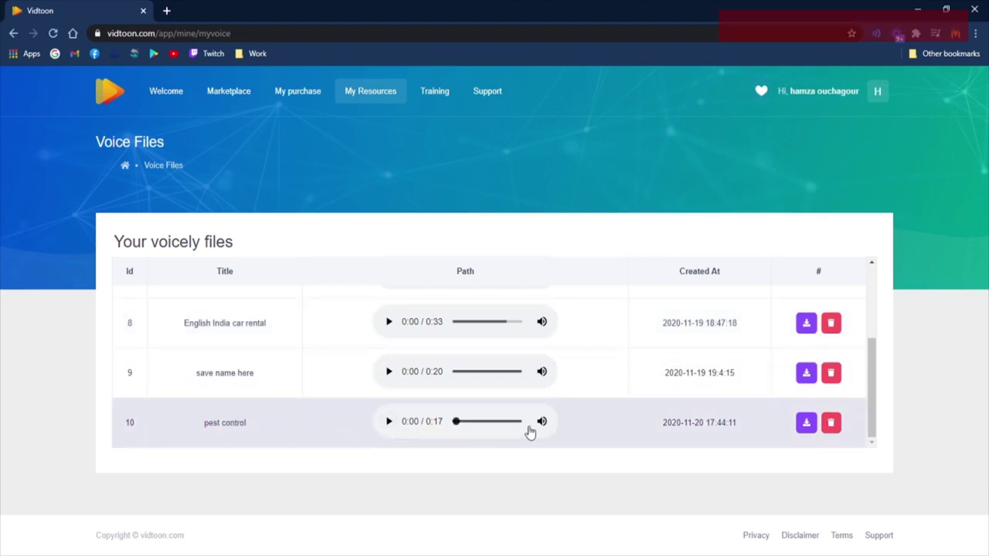
left_click(386, 423)
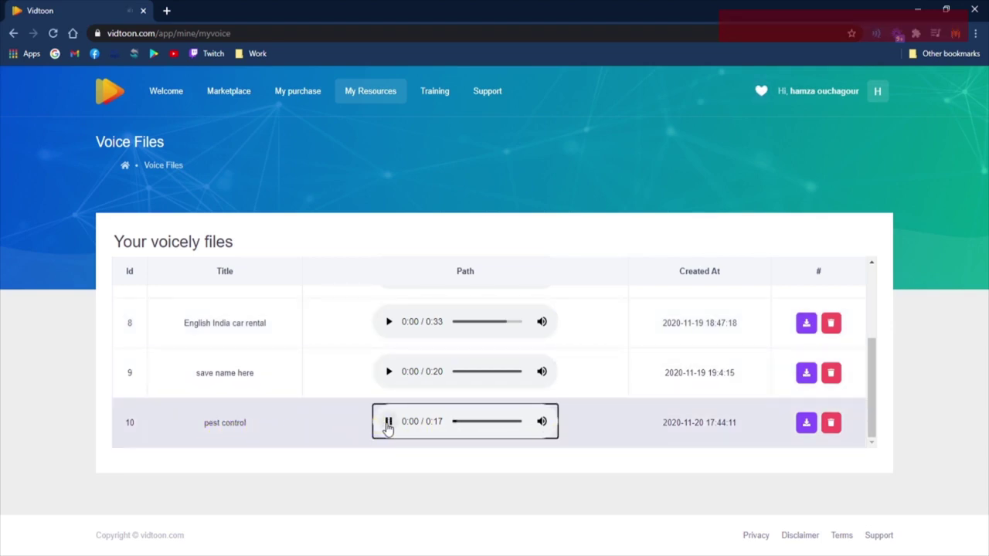
left_click(387, 423)
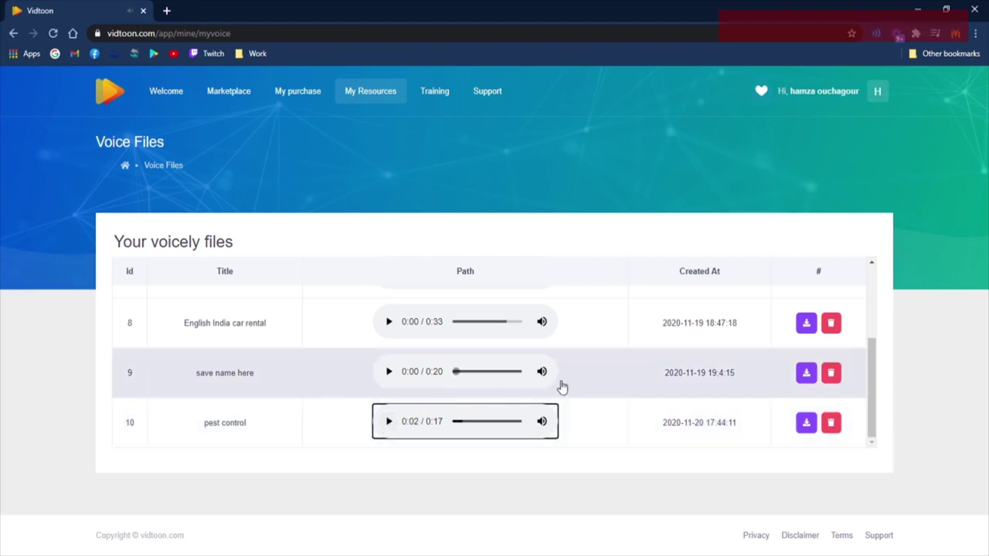
left_click(807, 423)
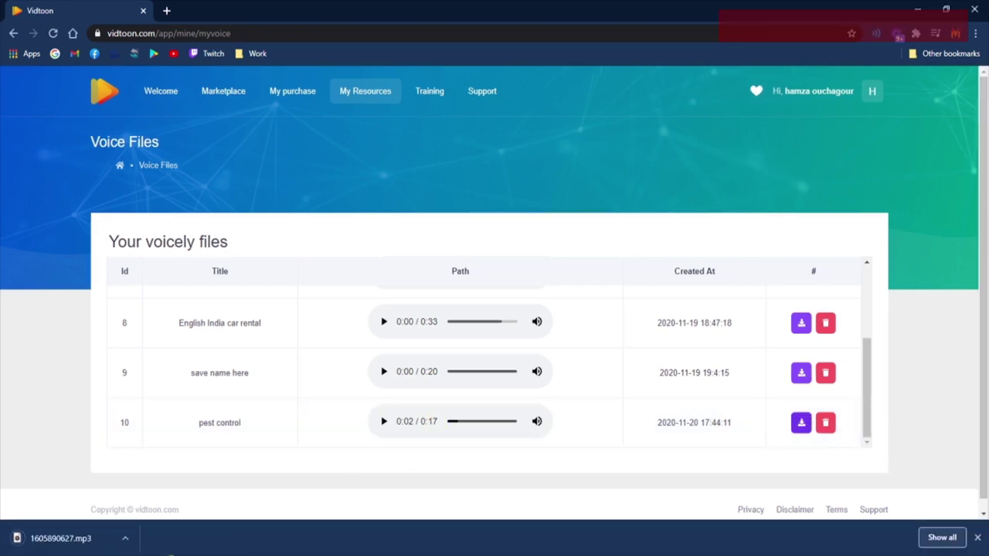
left_click(14, 35)
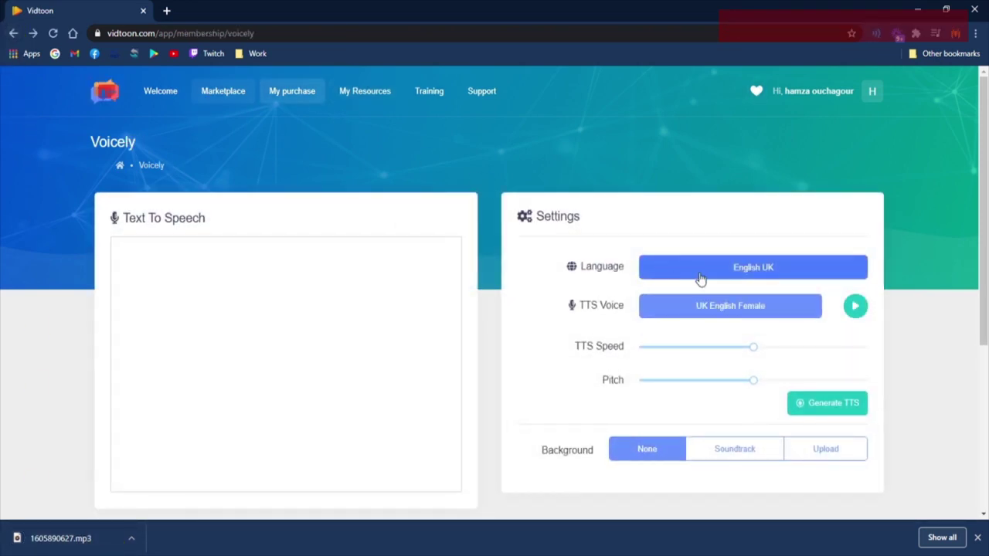
left_click(707, 272)
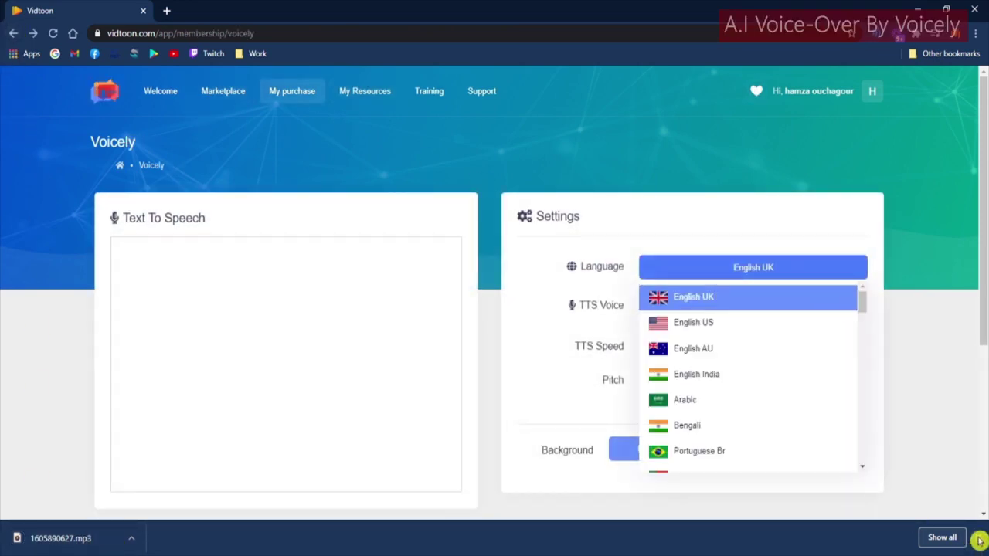